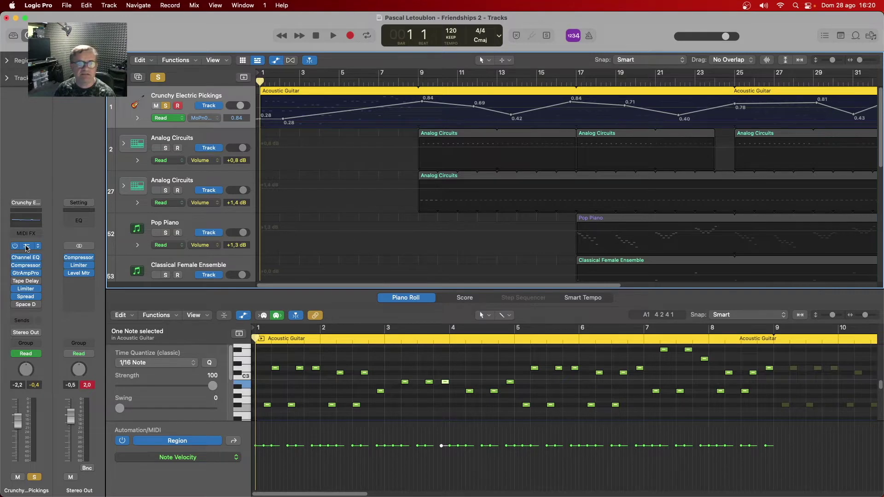
# Examine the Sculpture instrument of the Crunchy Electric Pickings track while the track plays from bar 1, and close its window
pyautogui.click(26, 247)
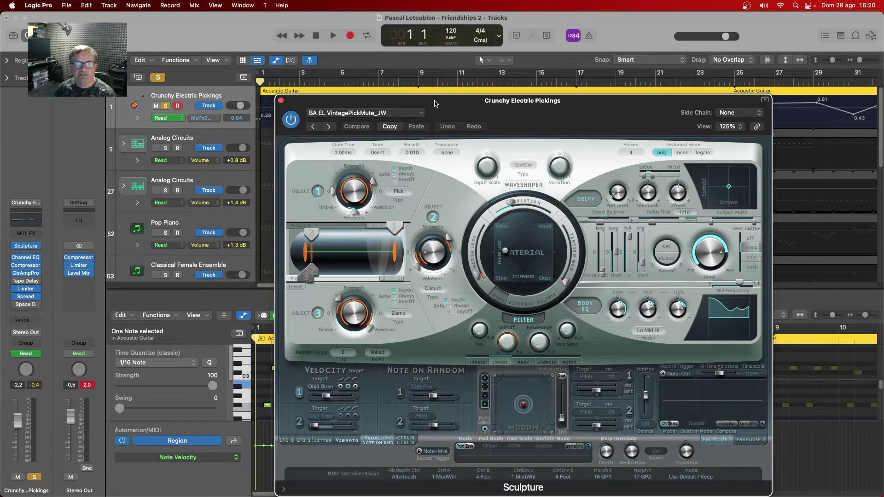
pyautogui.moveTo(435, 103); pyautogui.dragTo(427, 65)
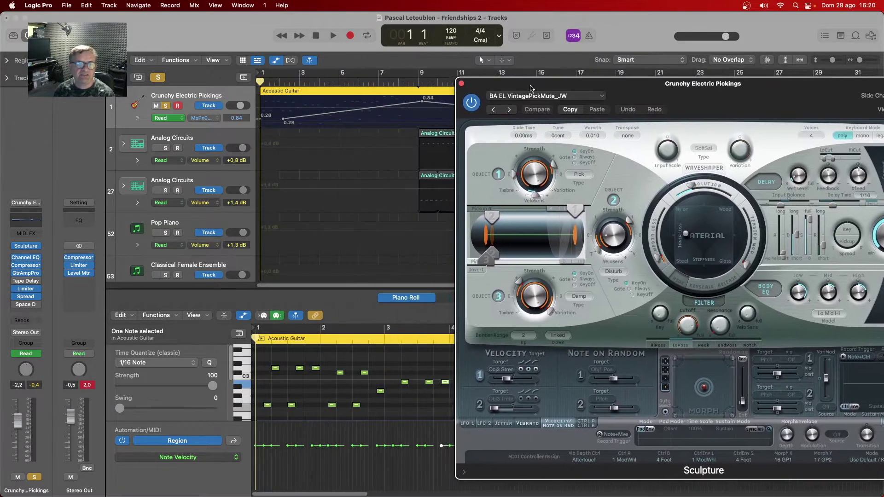
pyautogui.click(333, 35)
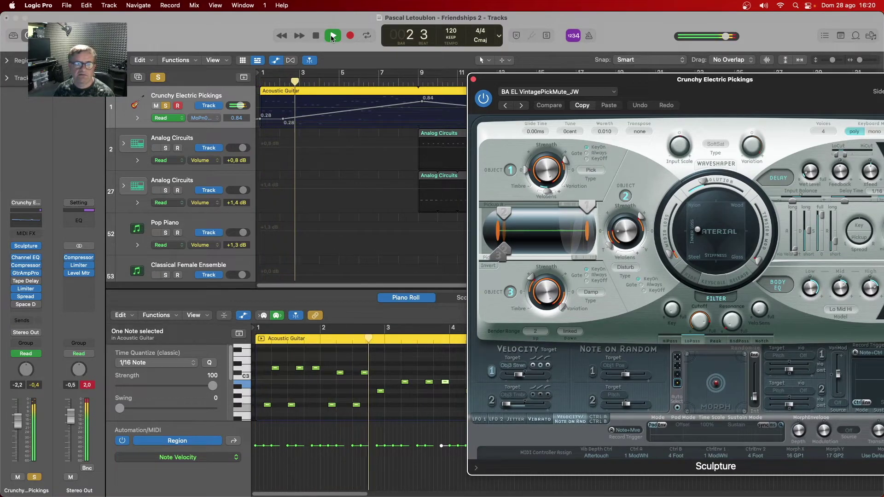
pyautogui.moveTo(637, 82)
pyautogui.mouseDown()
pyautogui.moveTo(883, 102)
pyautogui.moveTo(146, 100)
pyautogui.mouseUp()
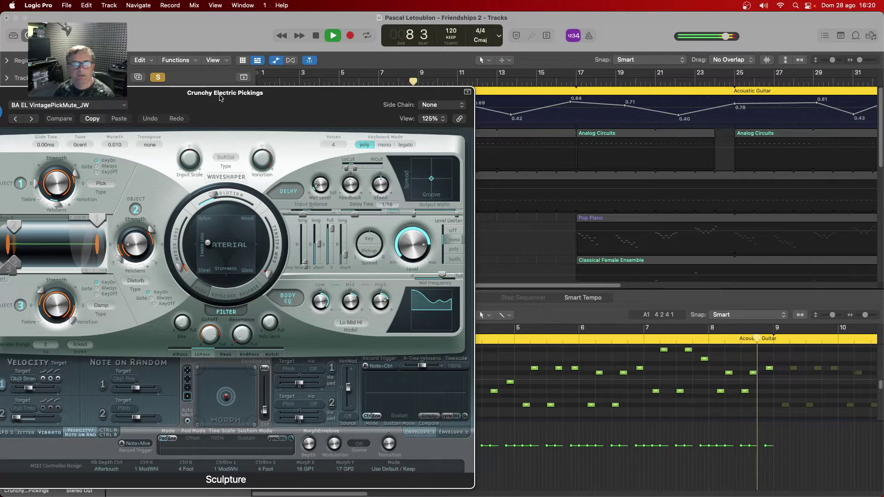
pyautogui.press('space')
pyautogui.moveTo(221, 98)
pyautogui.mouseDown()
pyautogui.moveTo(580, 68)
pyautogui.moveTo(574, 72)
pyautogui.mouseUp()
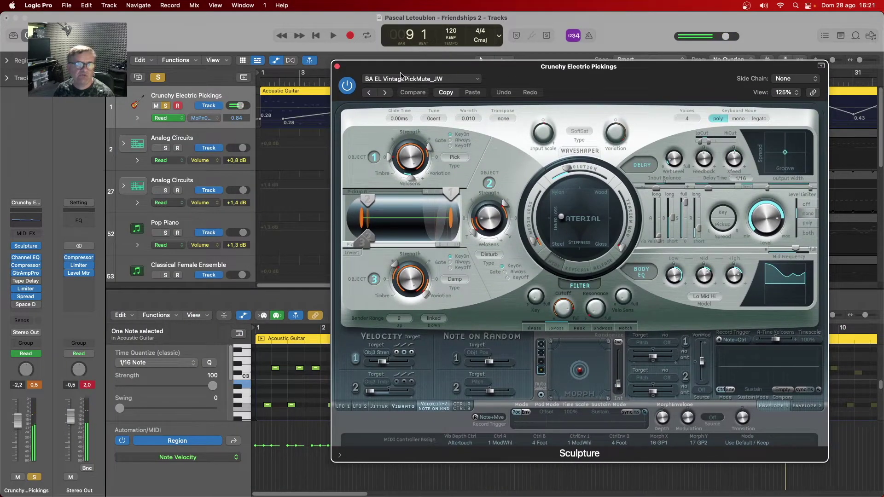
pyautogui.click(337, 67)
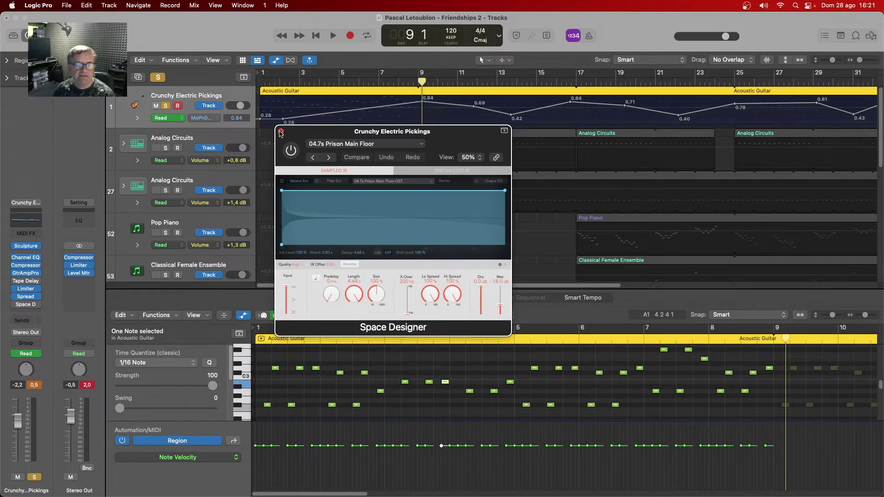
# Close the Space Designer window, enable that reverb on the Crunchy Electric Pickings track, and play the track from bar 1
pyautogui.click(280, 131)
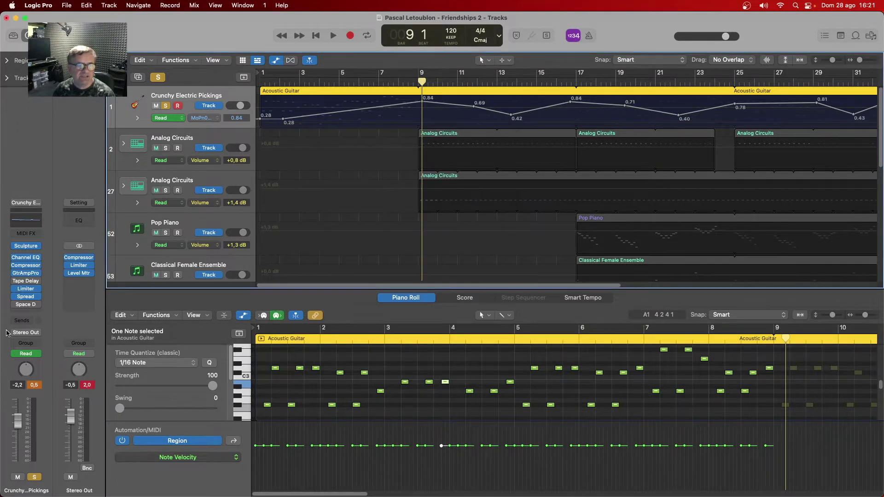
pyautogui.click(316, 35)
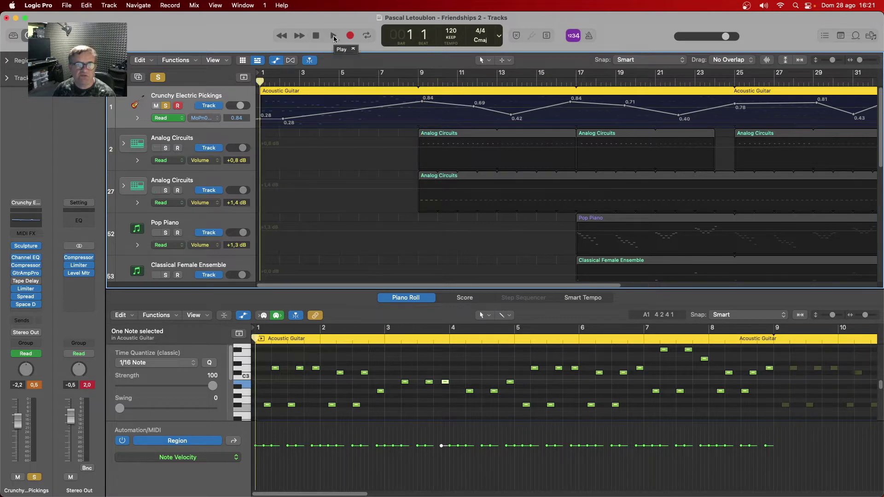
pyautogui.click(333, 36)
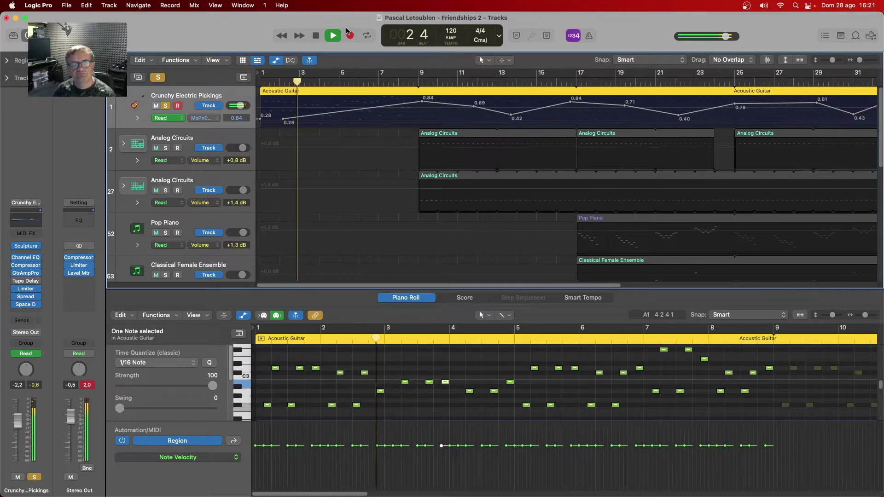
pyautogui.click(316, 37)
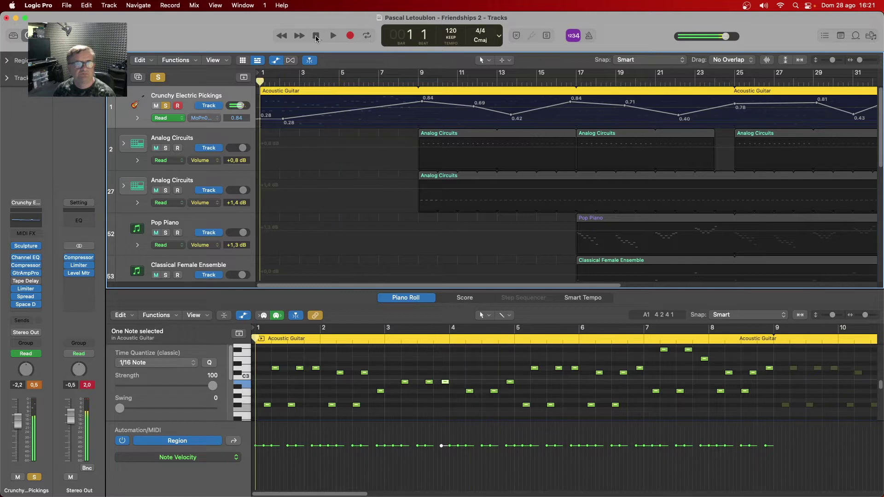
# Open and close the Tape Delay settings on Crunchy Electric Pickings, enable the effect, and play the track from bar 1
pyautogui.click(26, 282)
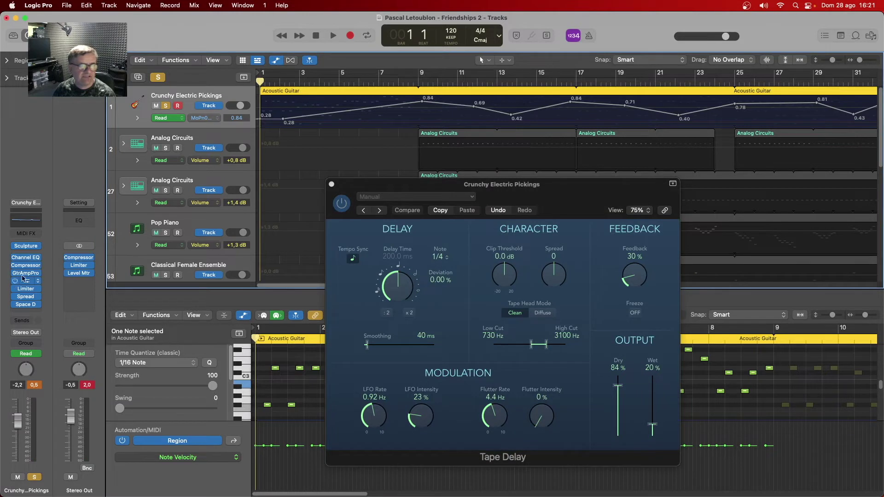
pyautogui.click(331, 185)
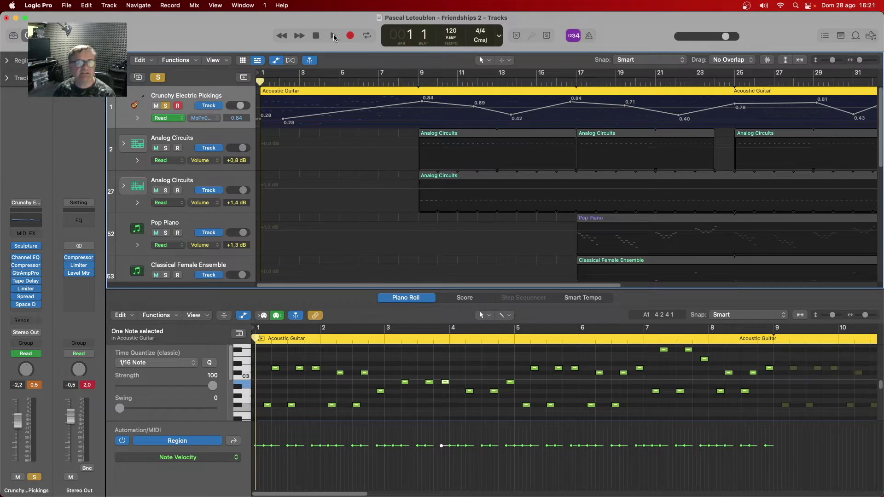
pyautogui.click(333, 36)
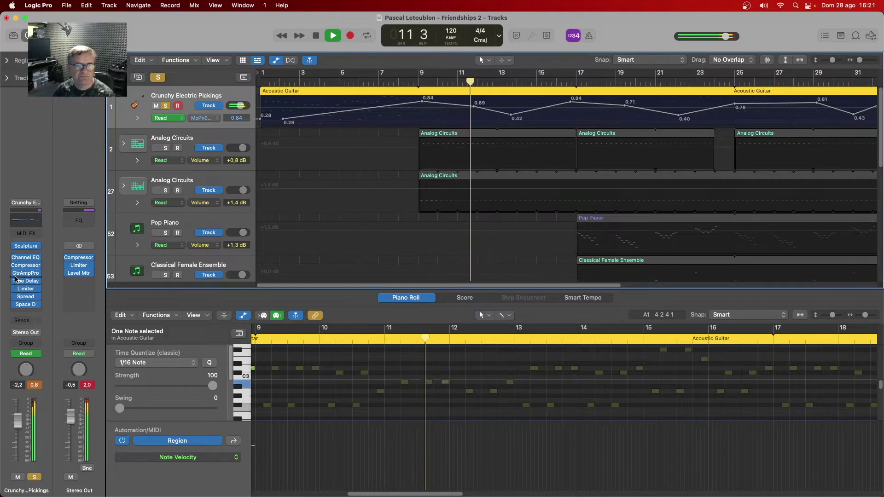
pyautogui.doubleClick(316, 36)
pyautogui.click(316, 37)
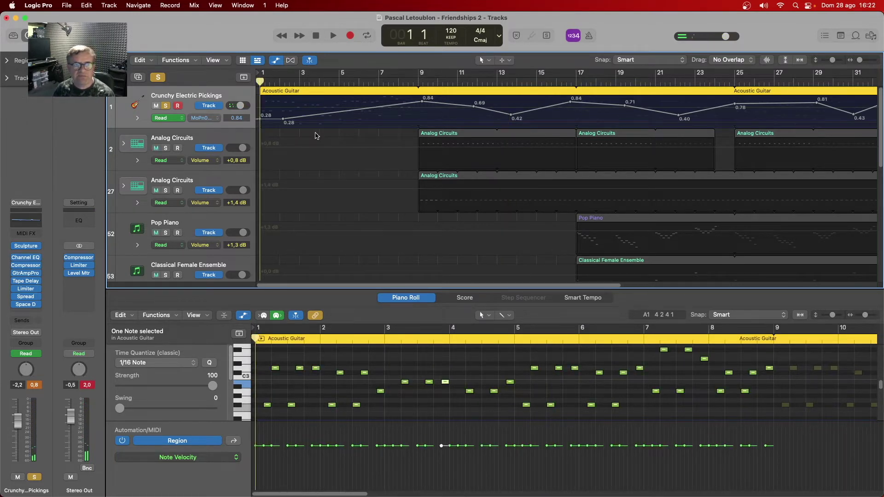
# Solo Analog Circuits track 2 instead of Crunchy Electric Pickings and place the playhead just before bar 9
pyautogui.click(208, 136)
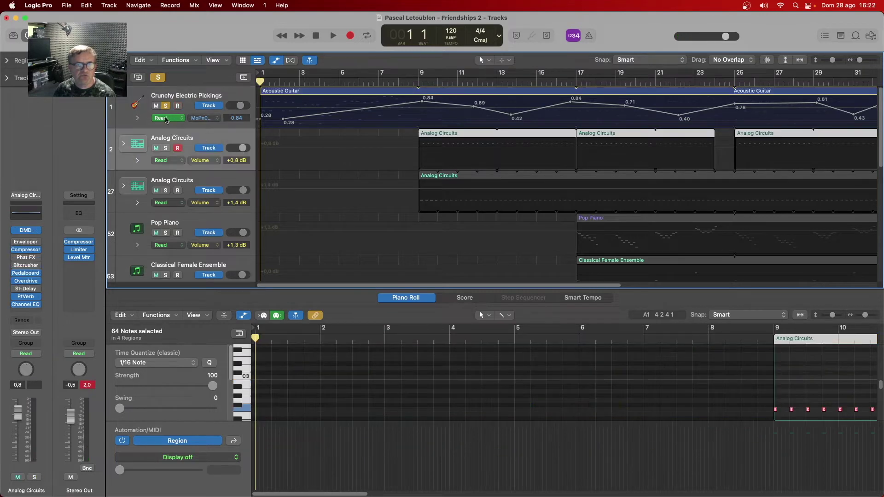
pyautogui.click(166, 106)
pyautogui.click(166, 148)
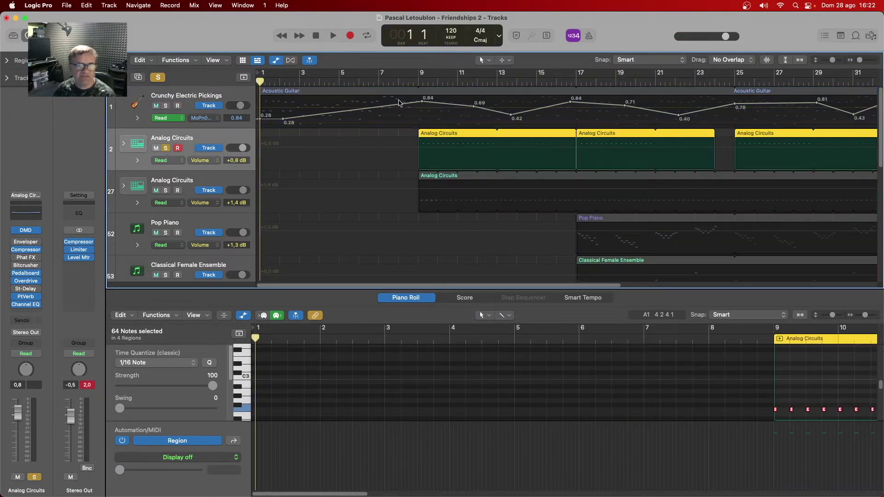
pyautogui.click(415, 83)
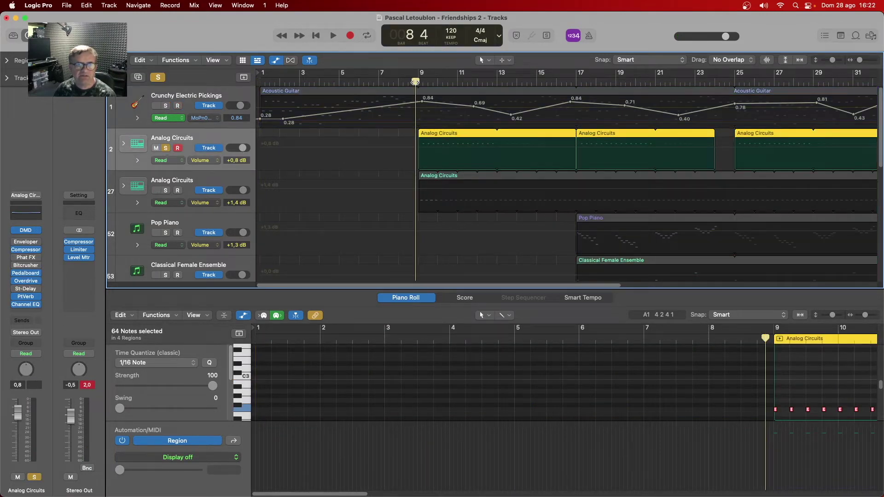
# Audition the Clap 1, Snare 1, Hi-Hat 2, Tom Mid and Noise Sweep pads in track 2's Drum Machine Designer, and close it
pyautogui.click(22, 232)
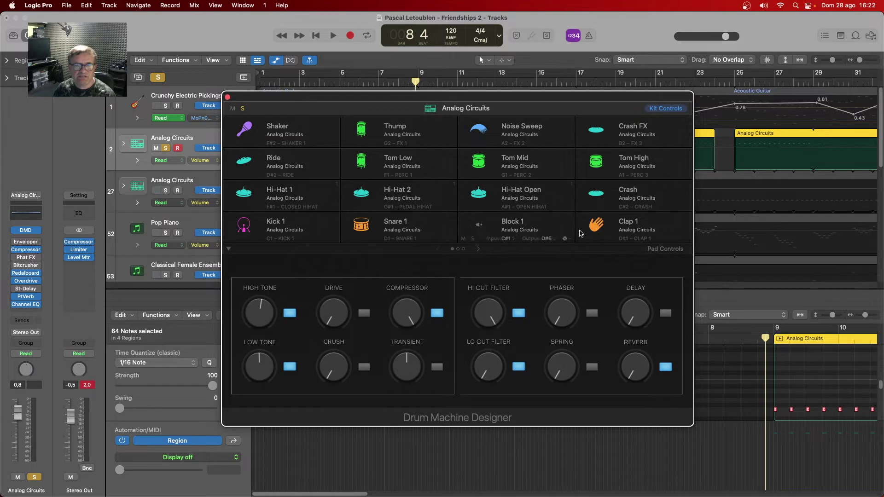
pyautogui.click(596, 225)
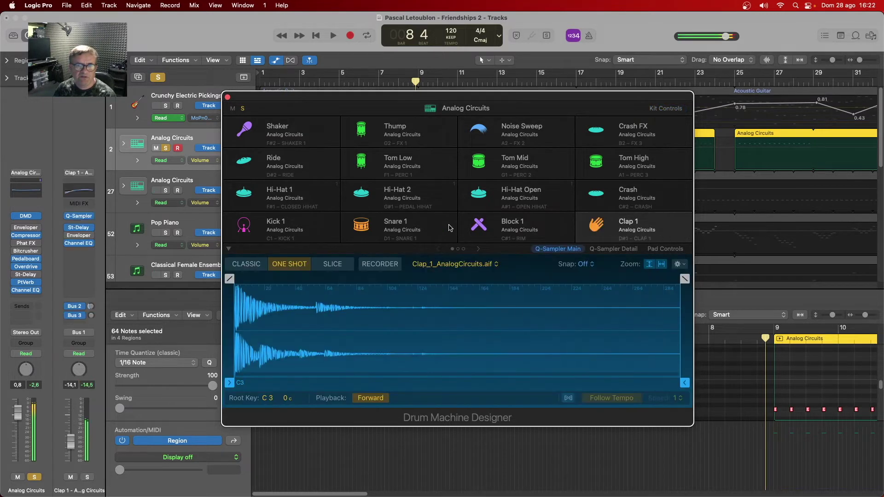
pyautogui.click(362, 224)
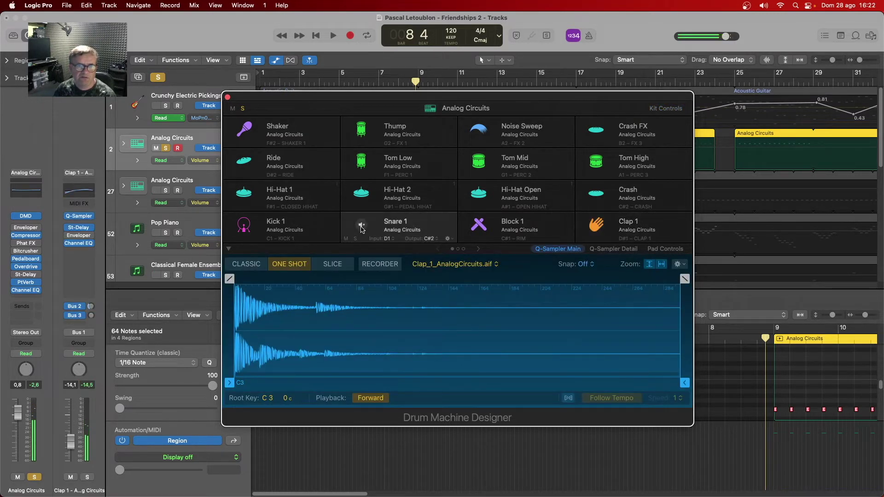
pyautogui.click(361, 193)
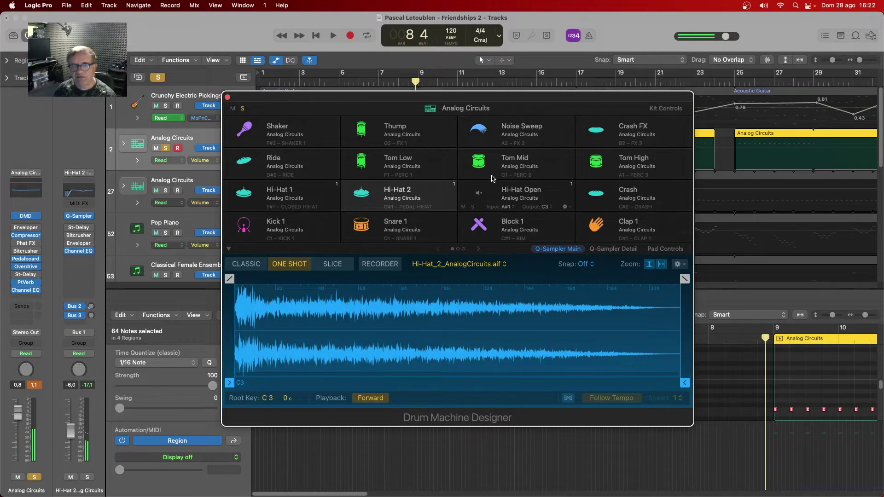
pyautogui.click(470, 166)
pyautogui.click(479, 163)
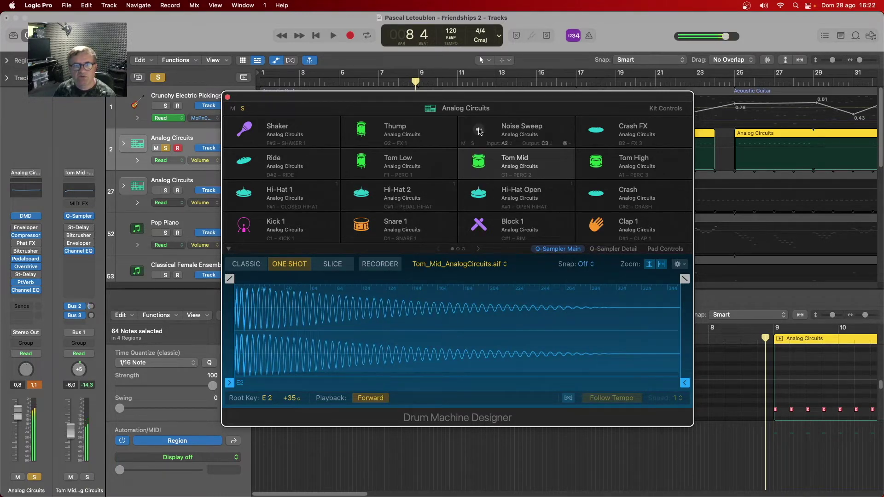
pyautogui.click(479, 131)
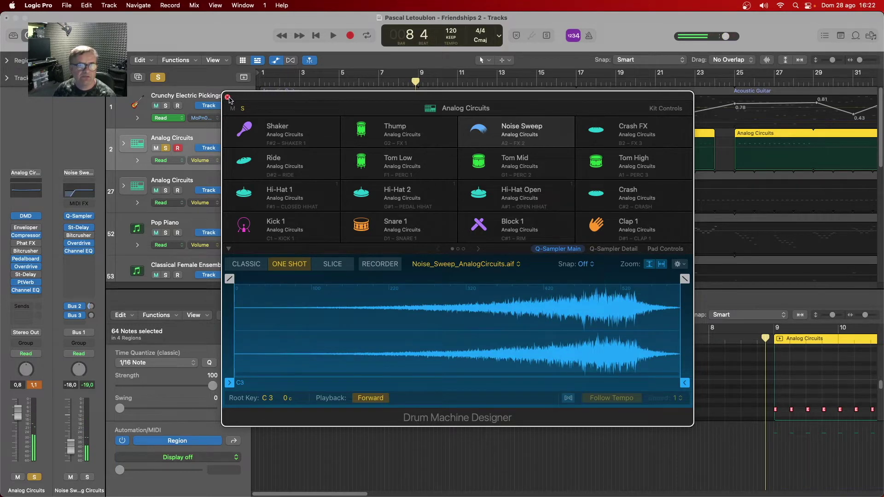
pyautogui.click(228, 98)
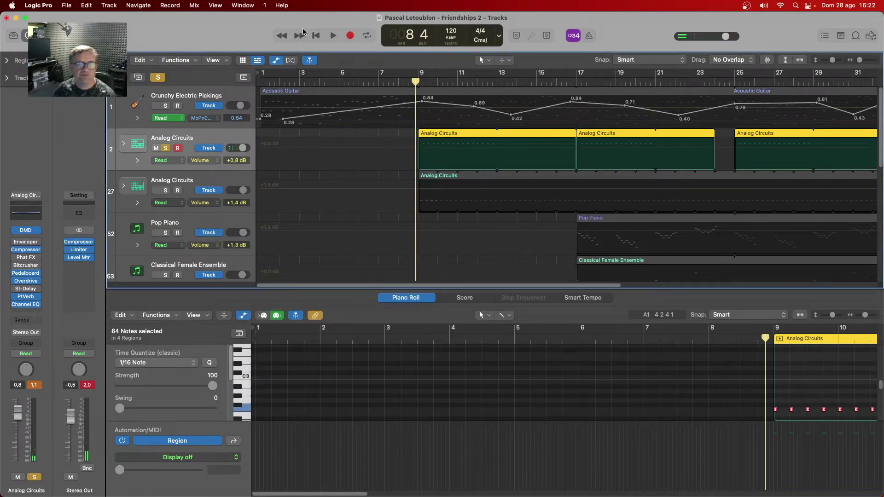
# Play the soloed Analog Circuits track 2 from just before bar 9 and return to the project start
pyautogui.press('space')
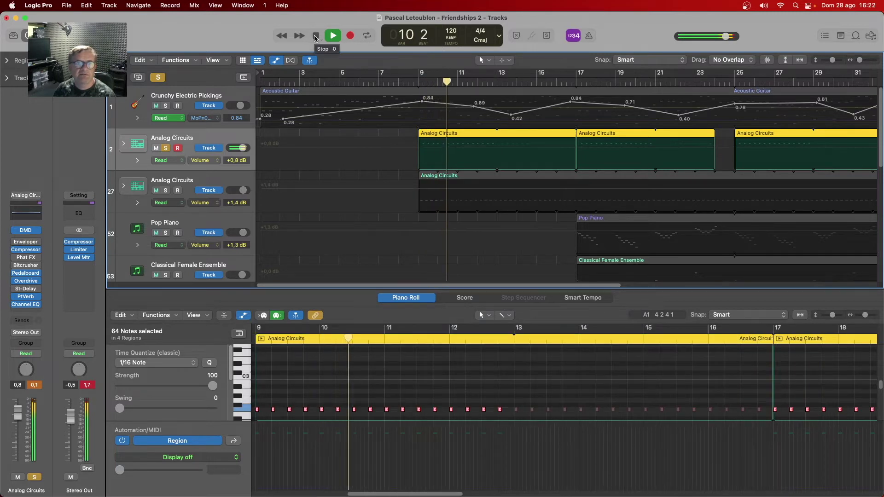
pyautogui.doubleClick(316, 36)
pyautogui.click(16, 242)
pyautogui.click(15, 259)
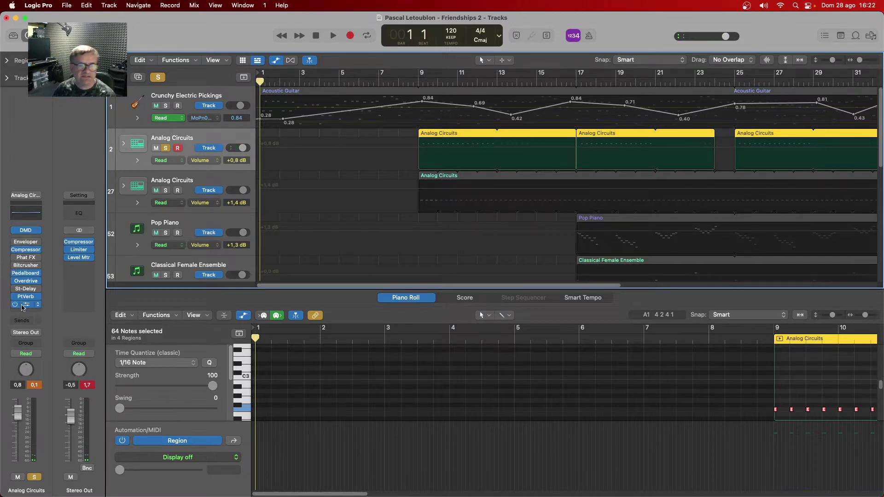
pyautogui.click(25, 305)
pyautogui.click(26, 305)
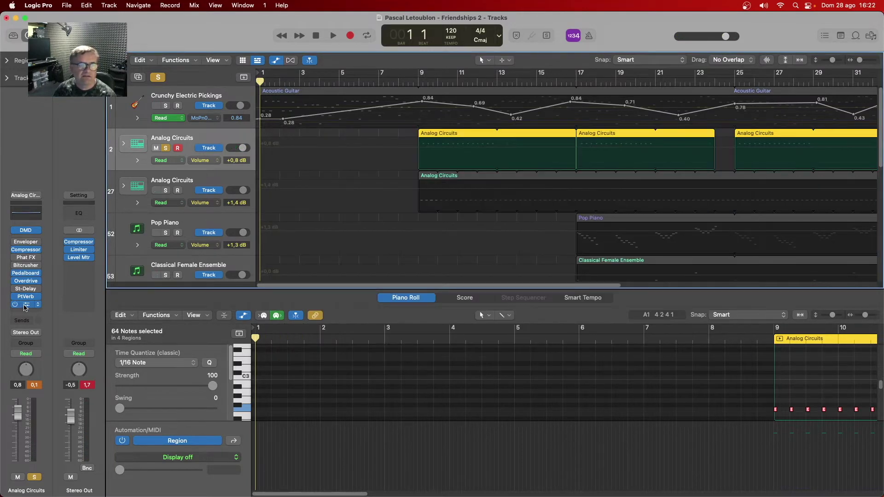
# Examine the Compressor on Analog Circuits track 2 while playing from bar 12, and close its window
pyautogui.click(26, 250)
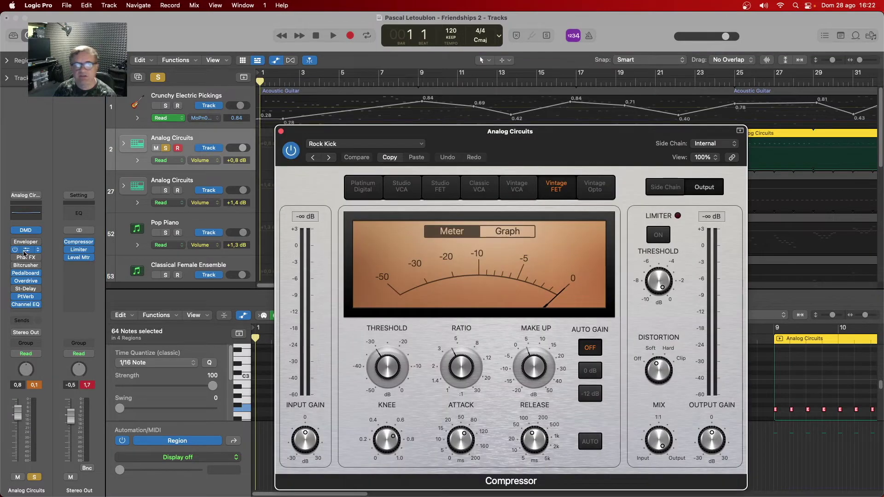
pyautogui.click(331, 37)
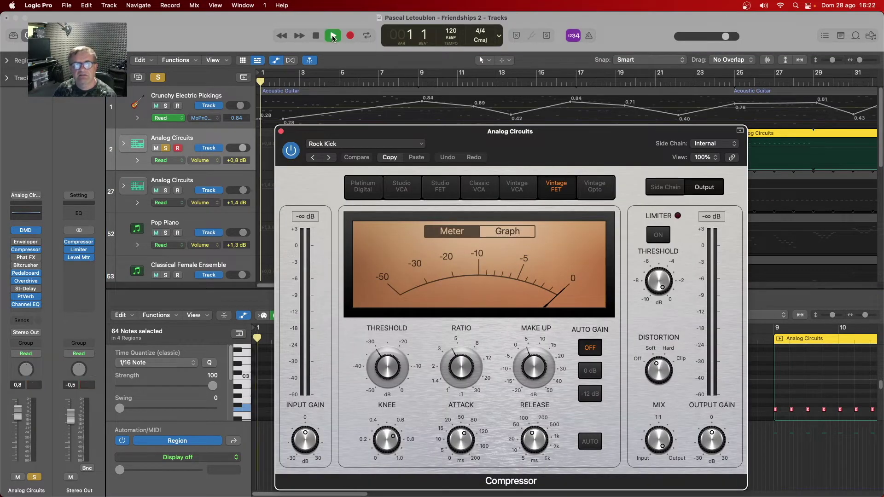
pyautogui.click(474, 82)
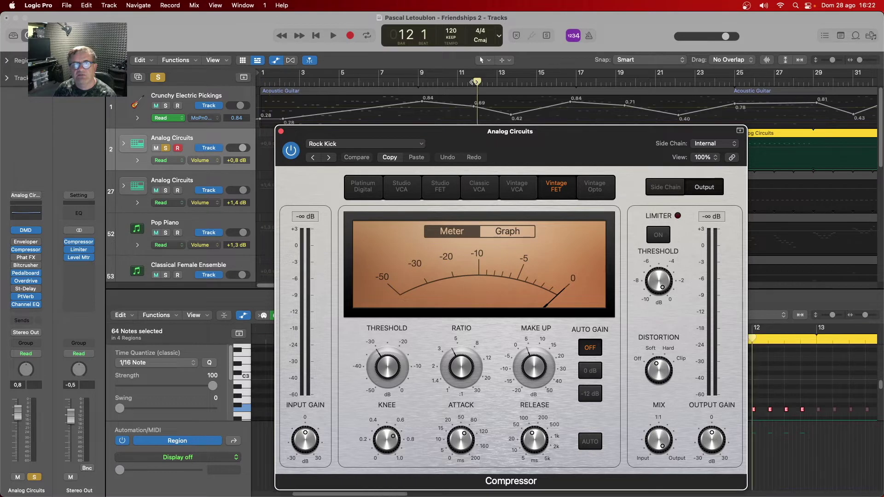
pyautogui.press('space')
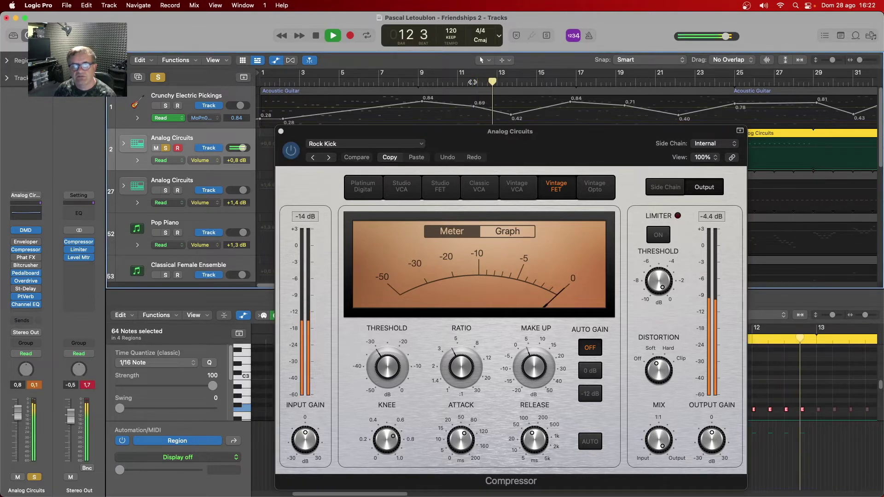
pyautogui.press('space')
pyautogui.click(281, 131)
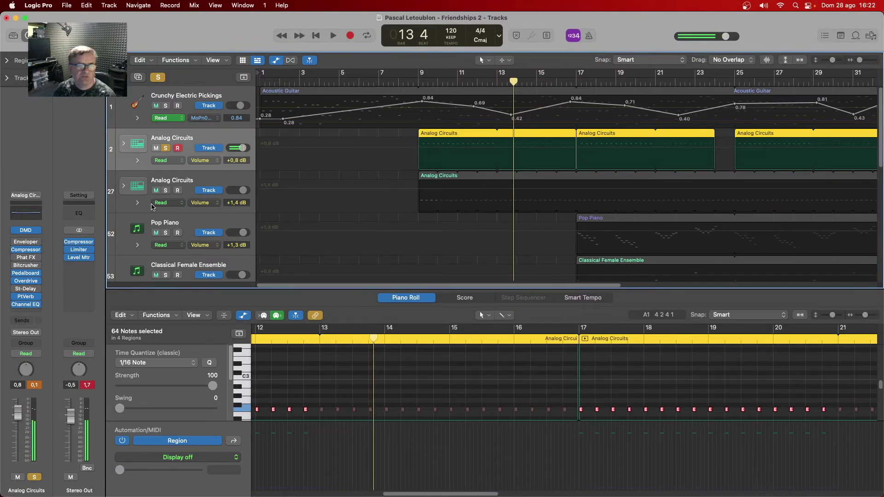
# Select and solo Analog Circuits track 27 in place of Analog Circuits track 2
pyautogui.click(175, 183)
pyautogui.click(166, 191)
pyautogui.click(167, 148)
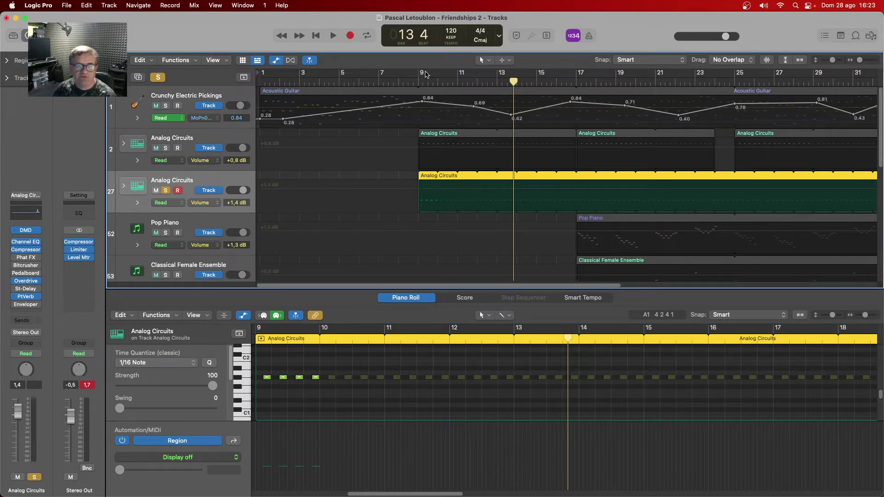
# Play track 27 from just before bar 9 and solo Analog Circuits track 2 together with it
pyautogui.click(420, 83)
pyautogui.doubleClick(416, 82)
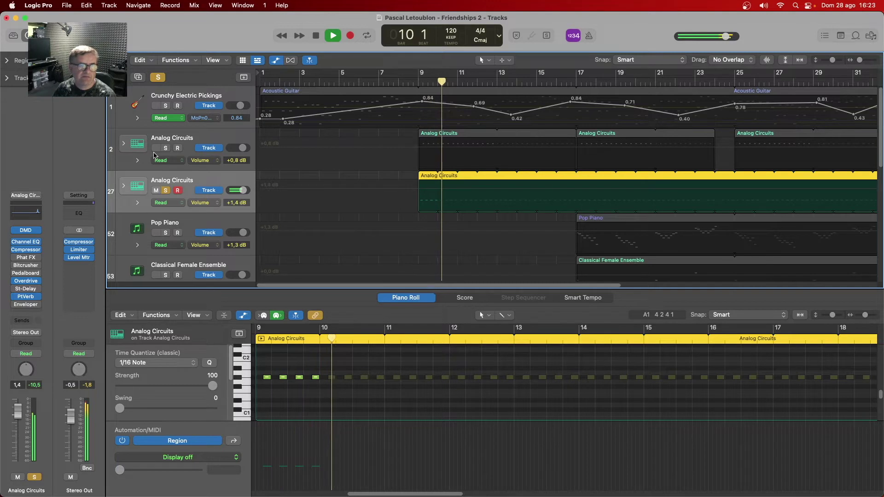
pyautogui.click(166, 148)
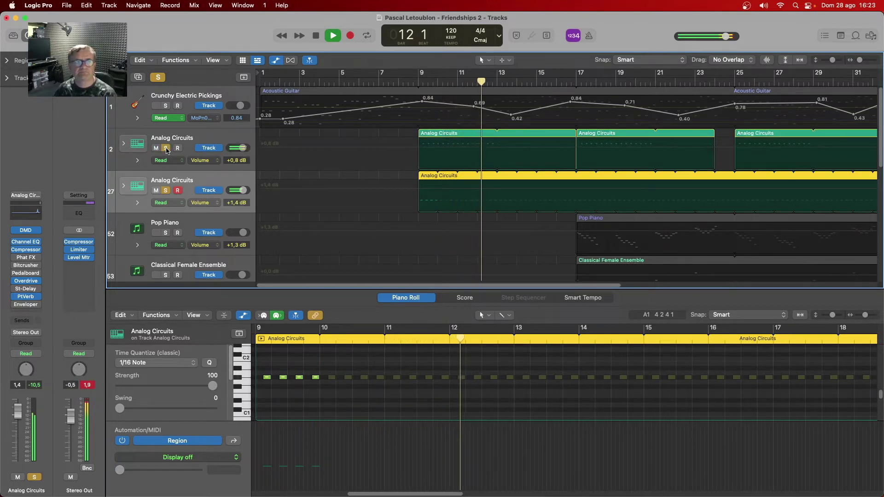
# Stop playback and remove the solo from Analog Circuits tracks 27 and 2
pyautogui.press('space')
pyautogui.click(165, 190)
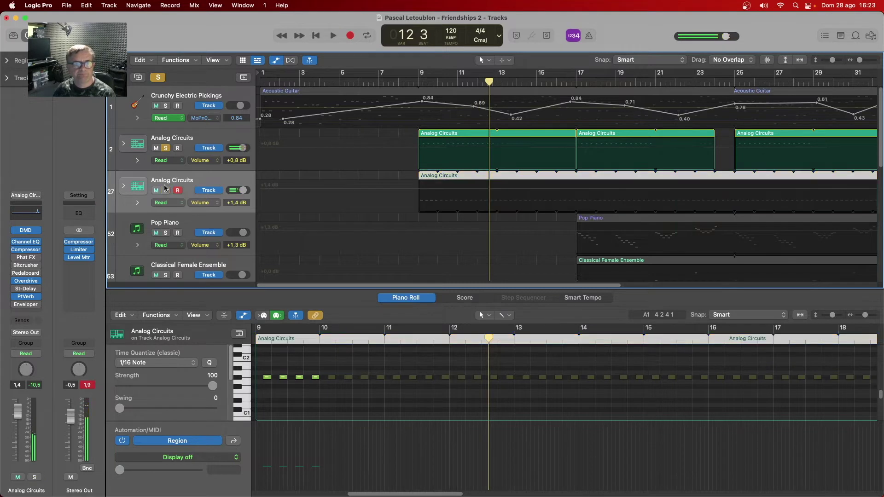
pyautogui.click(165, 148)
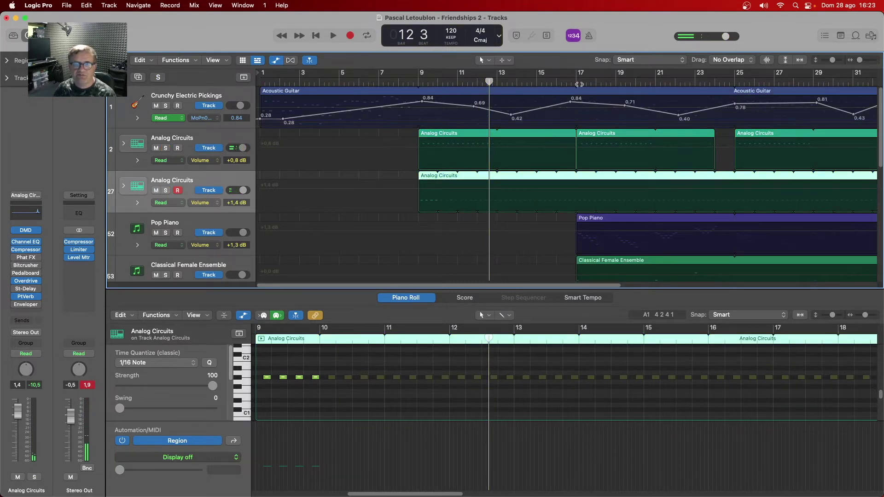
# Play the Pop Piano track in solo from just before bar 17, stop, and remove its solo
pyautogui.click(574, 82)
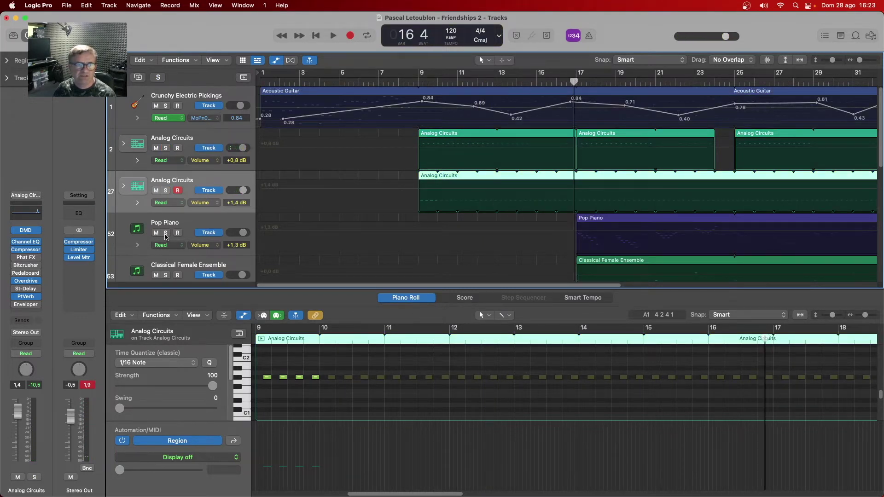
pyautogui.click(166, 233)
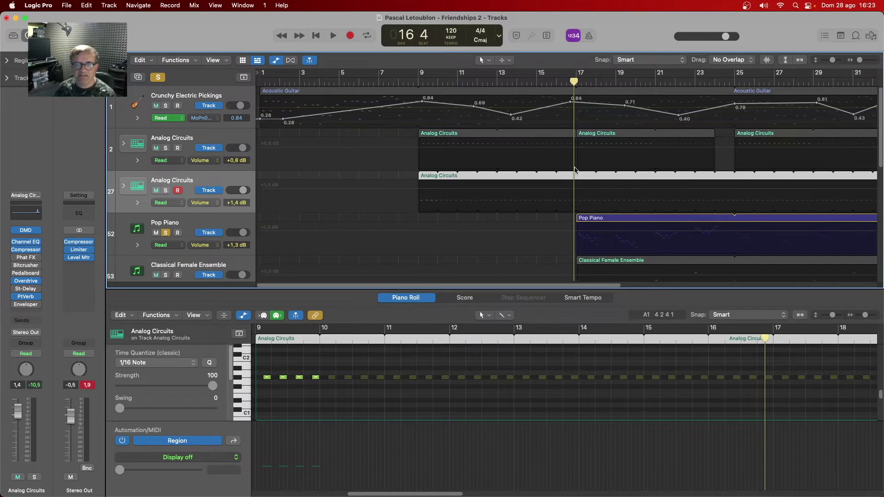
pyautogui.press('space')
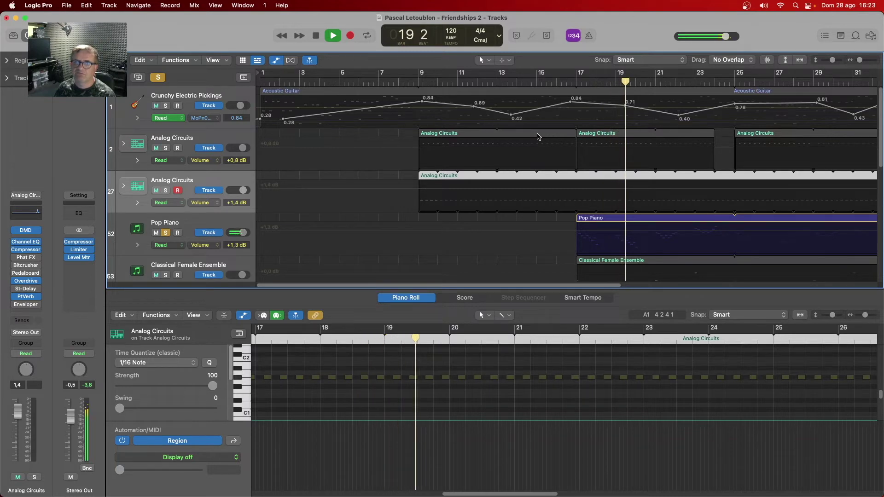
pyautogui.click(316, 36)
pyautogui.click(163, 233)
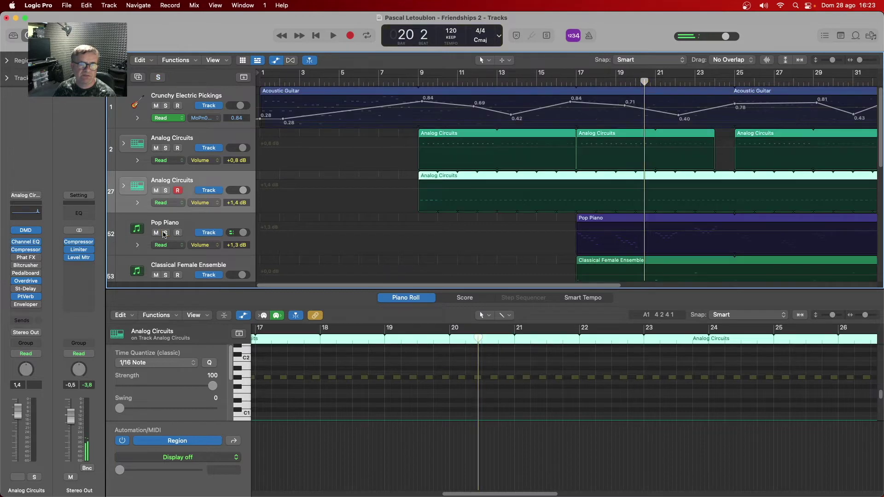
# Play the Solid Soul Electric Bass track in solo from the project start, stop, and remove its solo
pyautogui.scroll(-2, 186, 212)
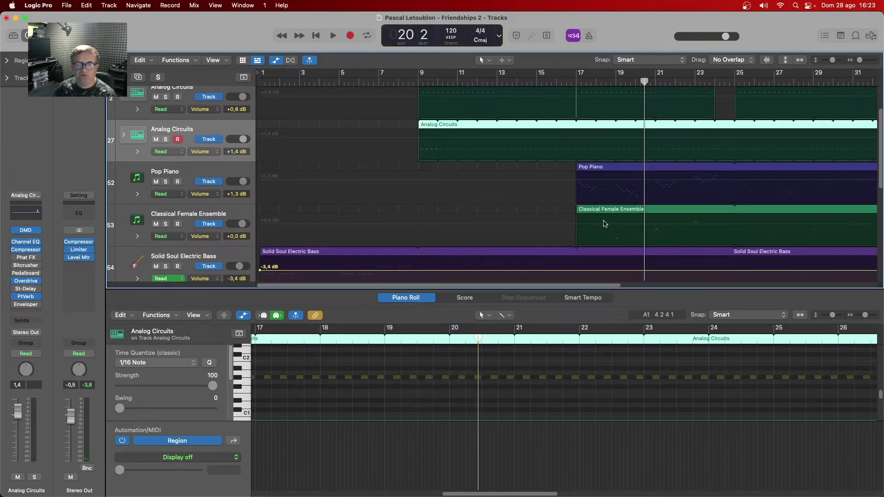
pyautogui.scroll(-3, 235, 224)
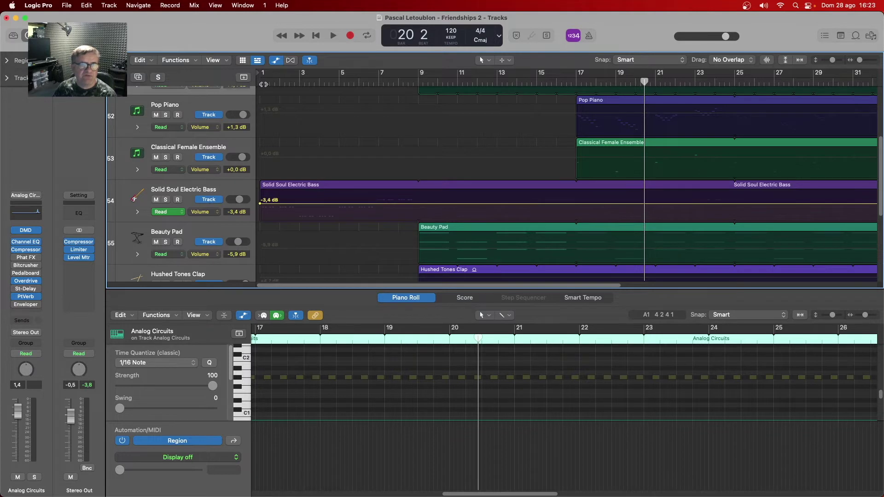
pyautogui.press('Return')
pyautogui.click(166, 200)
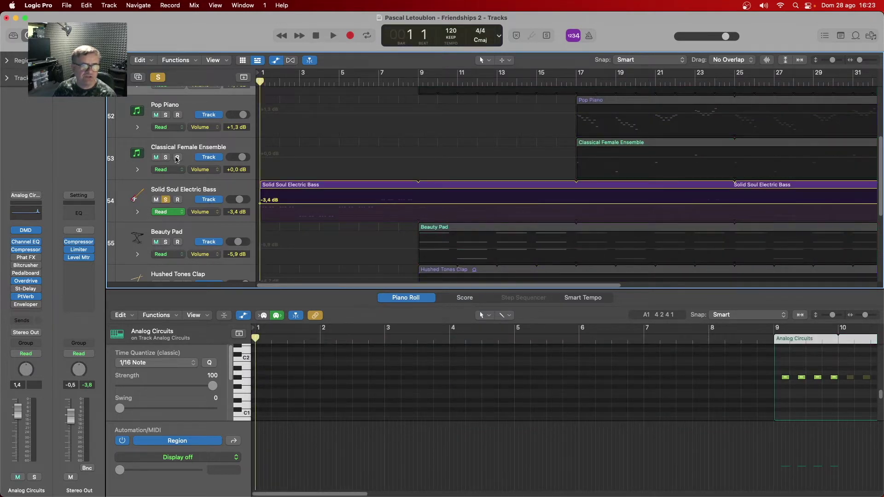
pyautogui.press('space')
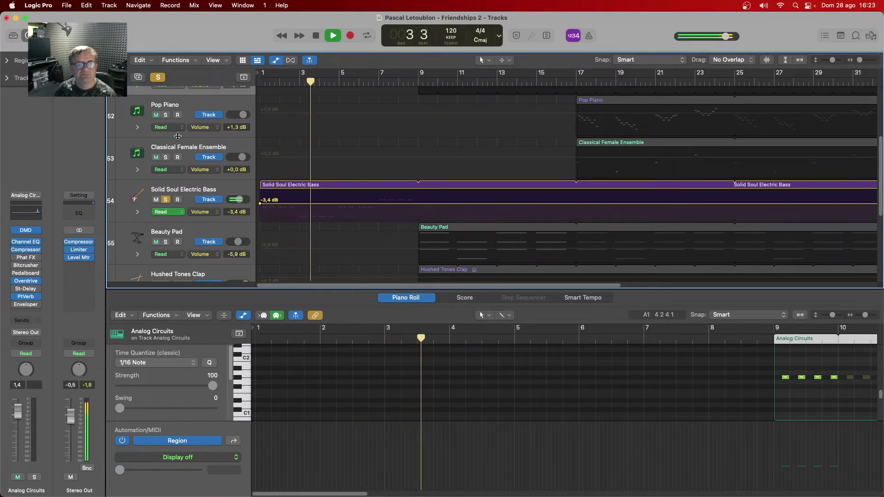
pyautogui.press('space')
pyautogui.click(166, 199)
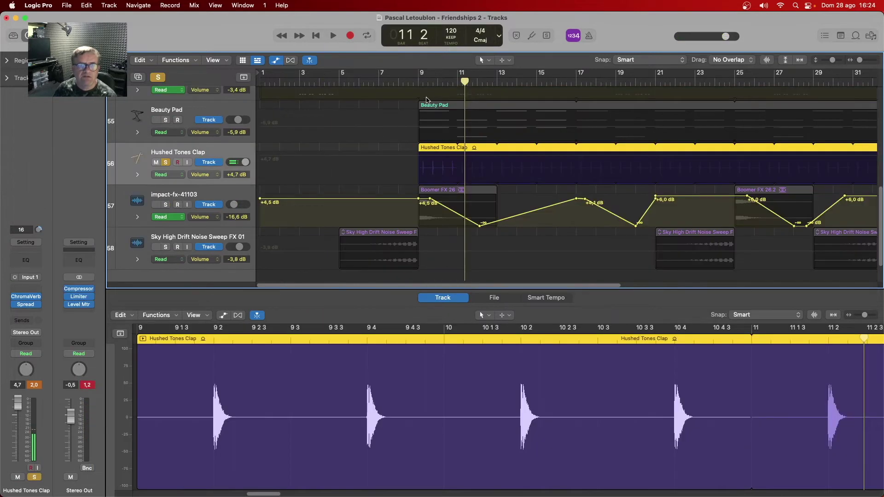
# Listen to the soloed Hushed Tones Clap track from bar 9, pausing once before playing on and stopping
pyautogui.click(414, 82)
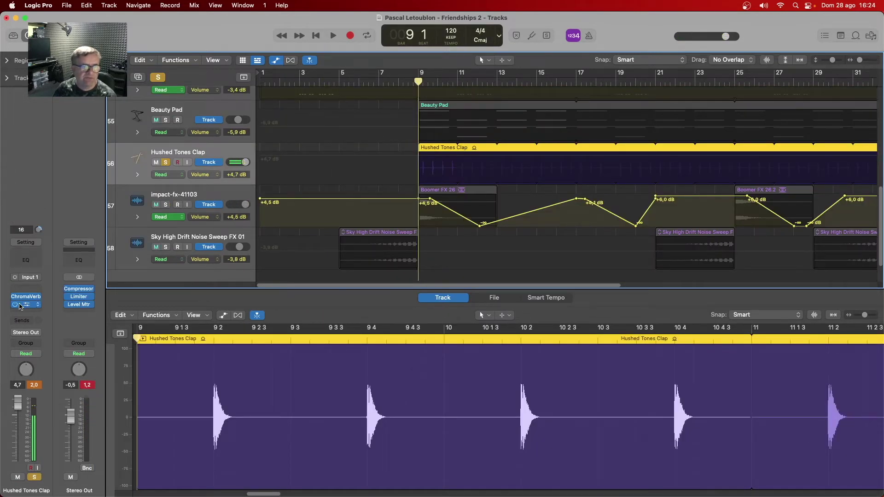
pyautogui.press('space')
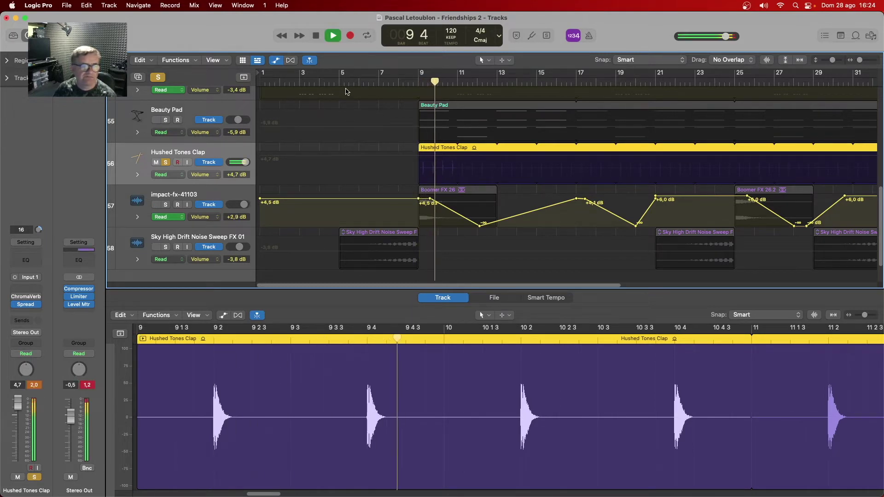
pyautogui.press('space')
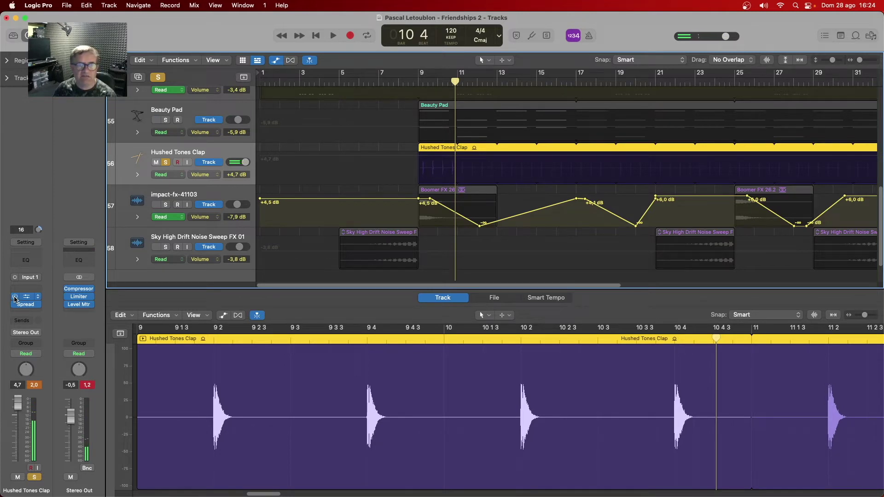
pyautogui.press('space')
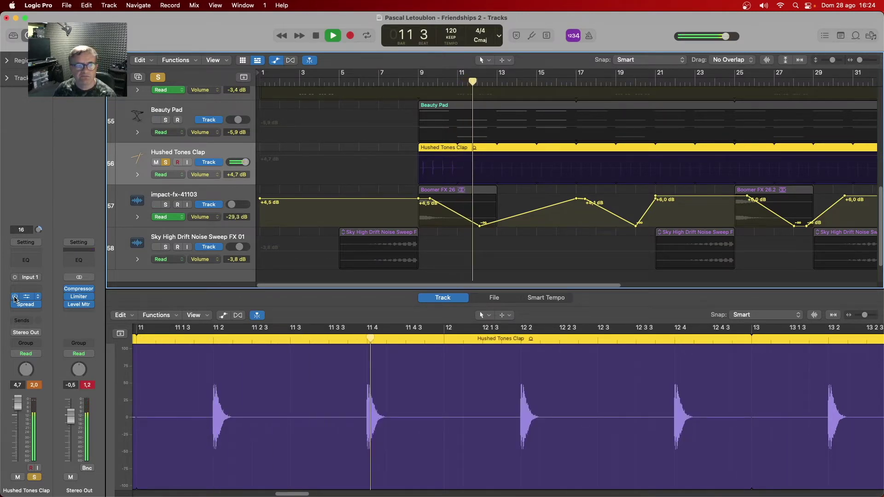
pyautogui.click(315, 36)
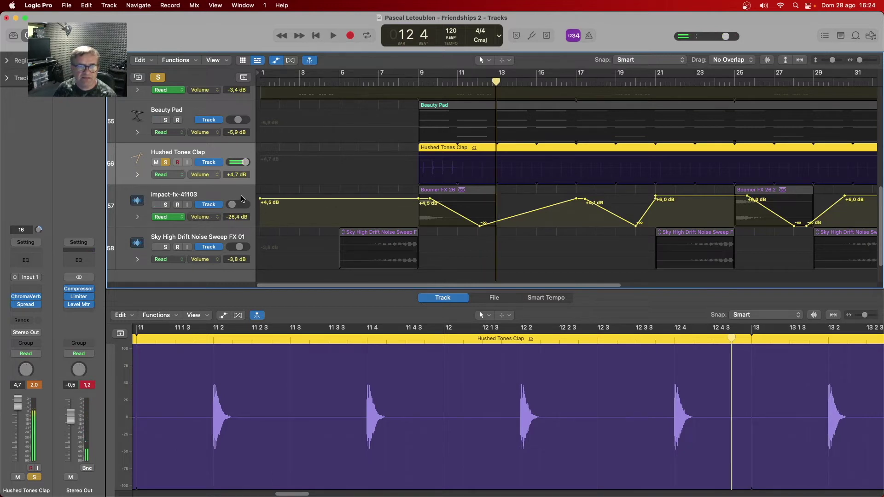
# Solo impact-fx-41103 in place of Hushed Tones Clap, play it from just before bar 9, and select the track
pyautogui.click(414, 83)
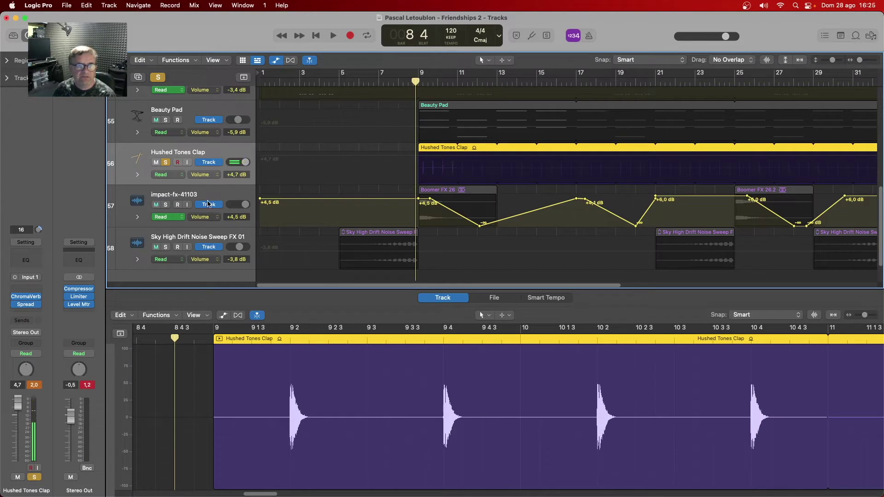
pyautogui.click(166, 204)
pyautogui.click(166, 162)
pyautogui.press('space')
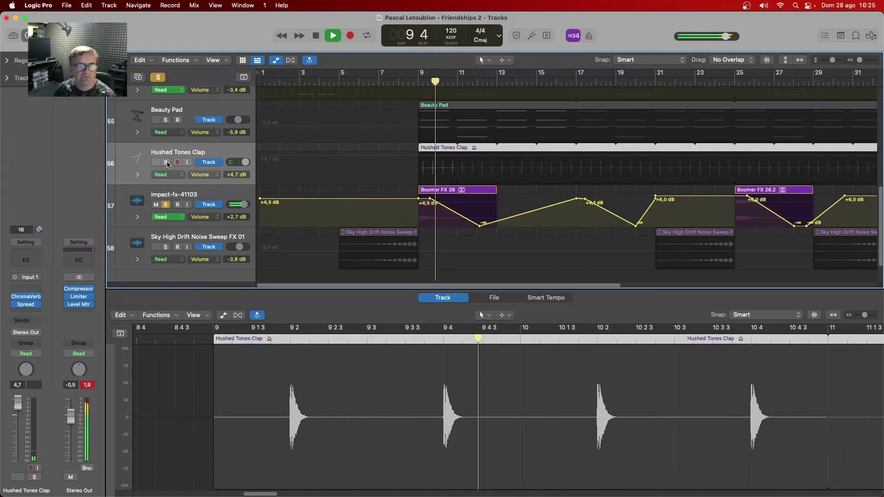
pyautogui.click(169, 211)
pyautogui.press('space')
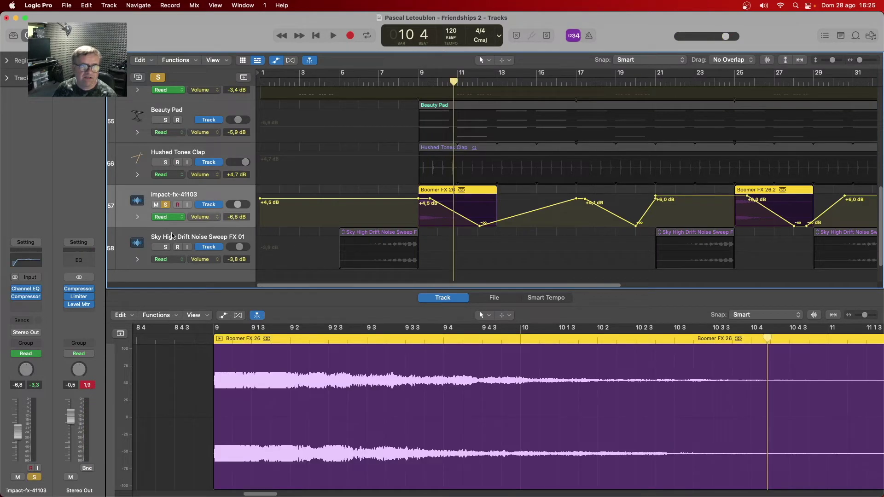
# Play Sky High Drift Noise Sweep FX 01 in solo from bar 5, adding impact-fx-41103 to the solo during playback
pyautogui.click(337, 82)
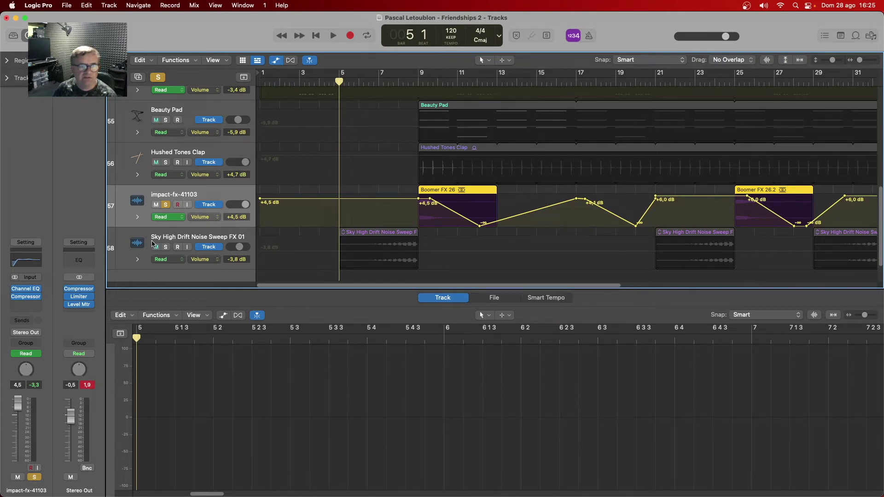
pyautogui.click(166, 205)
pyautogui.click(166, 249)
pyautogui.press('space')
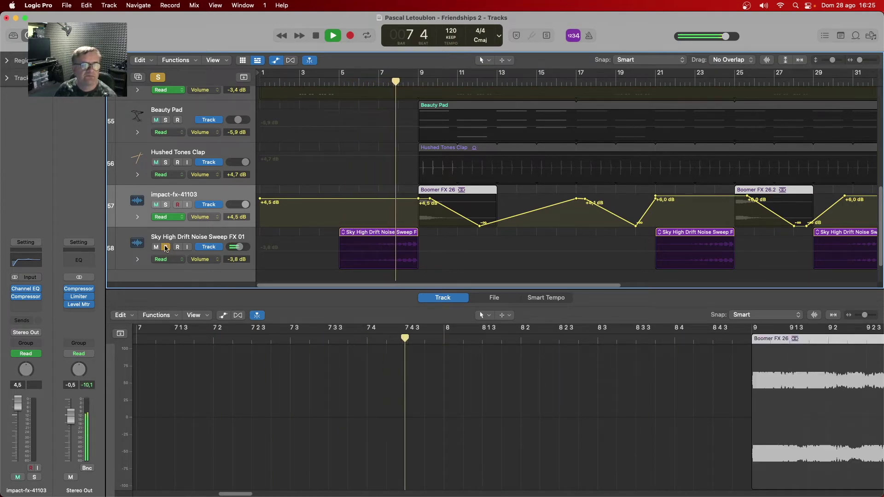
pyautogui.click(165, 204)
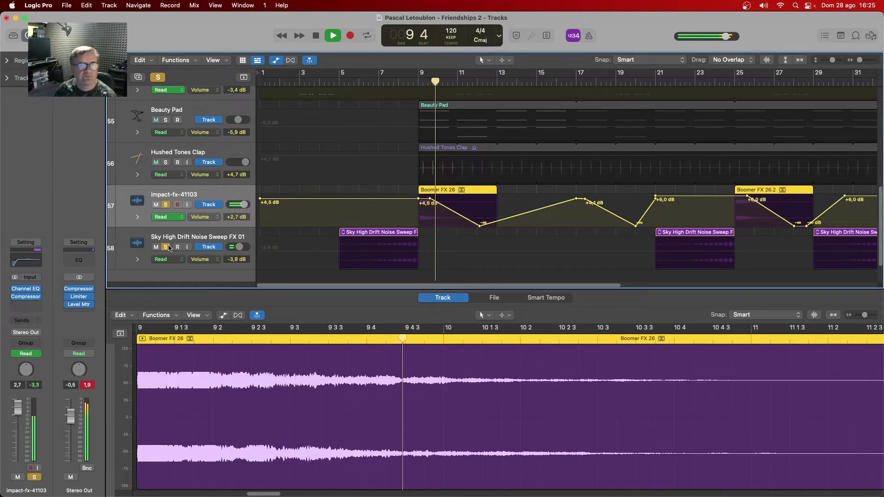
pyautogui.press('space')
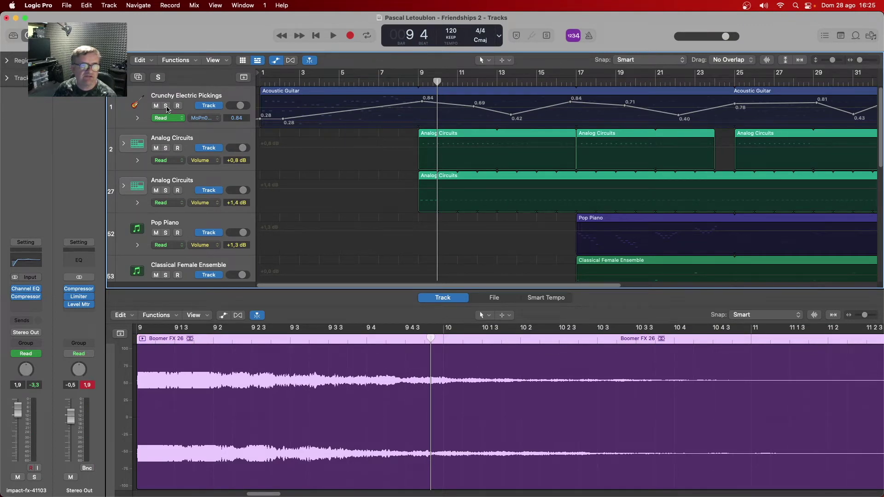
# Solo the Crunchy Electric Pickings track and examine its automation parameter list without changing the parameter
pyautogui.click(166, 105)
pyautogui.click(206, 118)
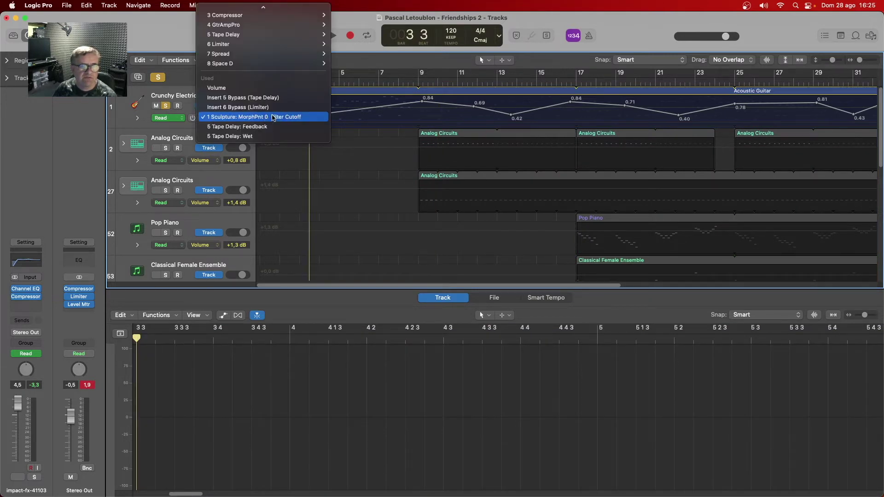
pyautogui.click(33, 151)
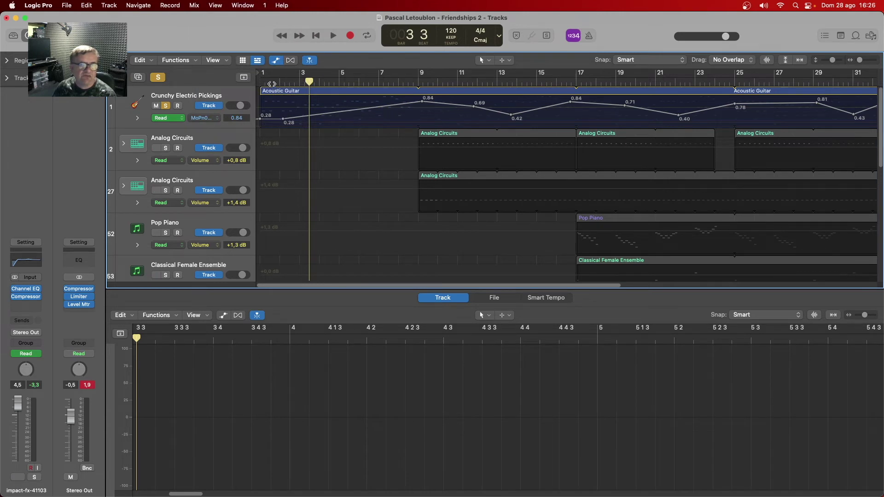
# Play the soloed Crunchy Electric Pickings track from bar 2 and stop
pyautogui.click(278, 81)
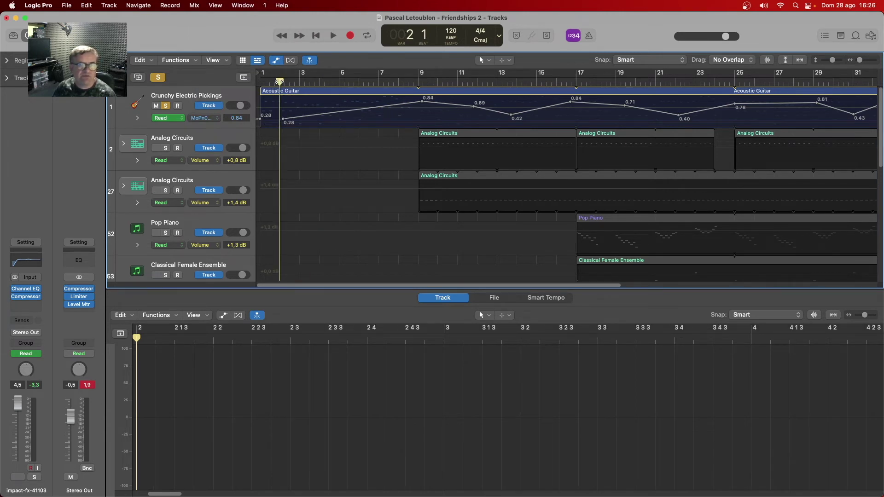
pyautogui.press('space')
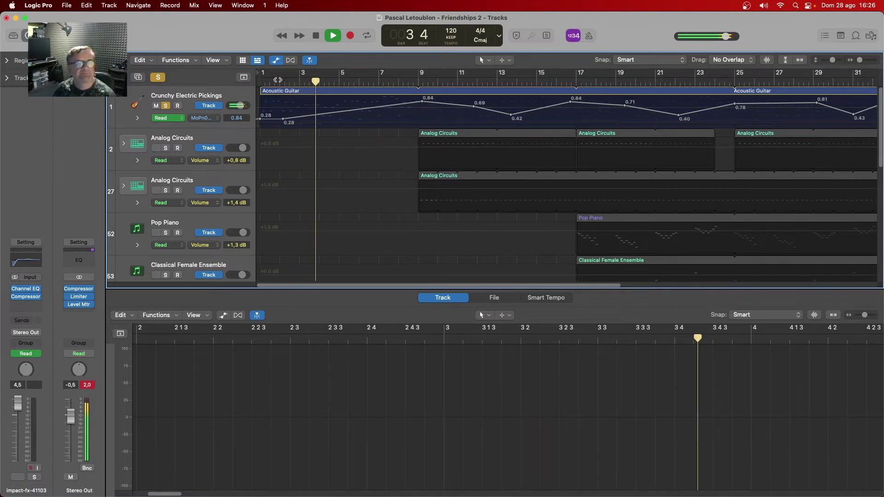
pyautogui.press('space')
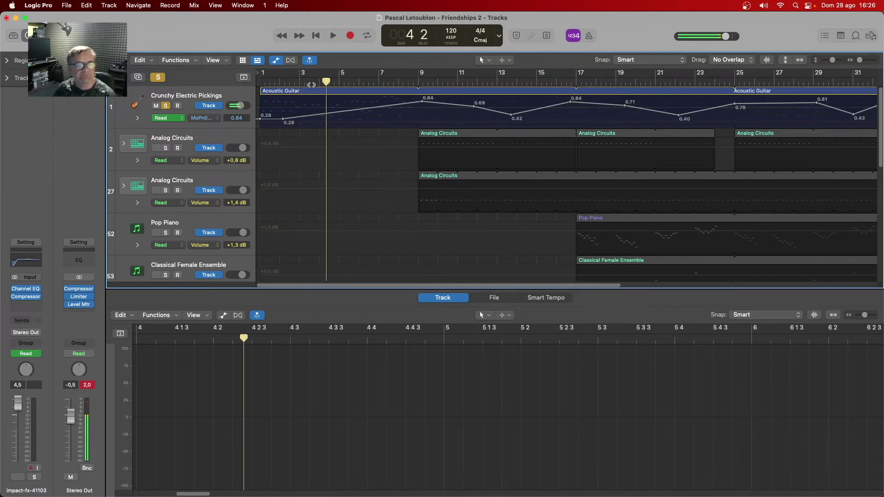
# Move the playhead back to just before bar 2 and play through the rising filter cutoff automation into bar 8
pyautogui.moveTo(326, 82); pyautogui.dragTo(275, 81)
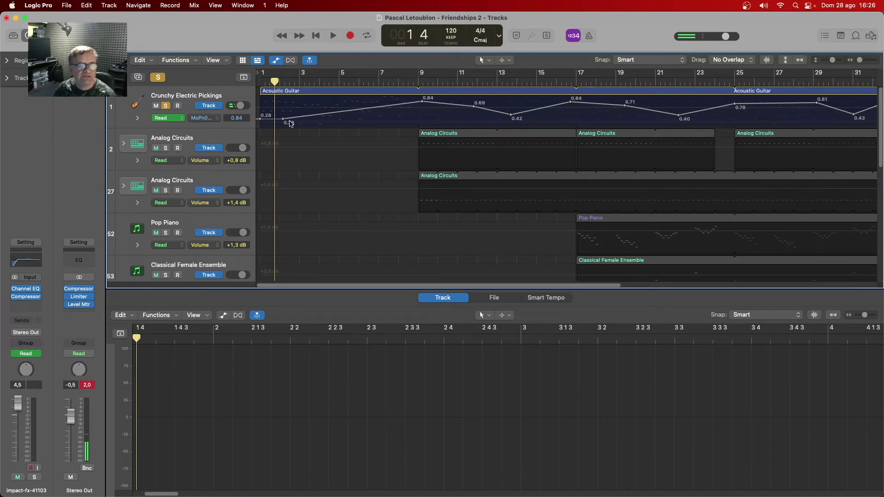
pyautogui.click(177, 121)
pyautogui.click(194, 120)
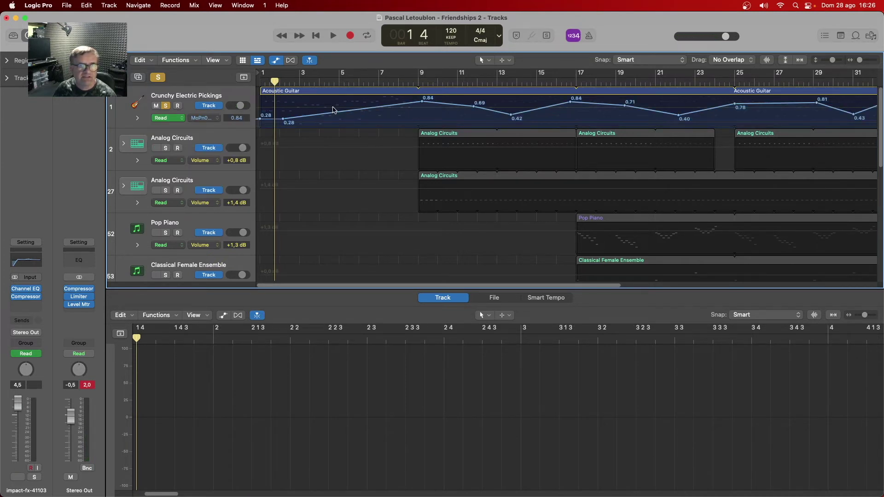
pyautogui.press('space')
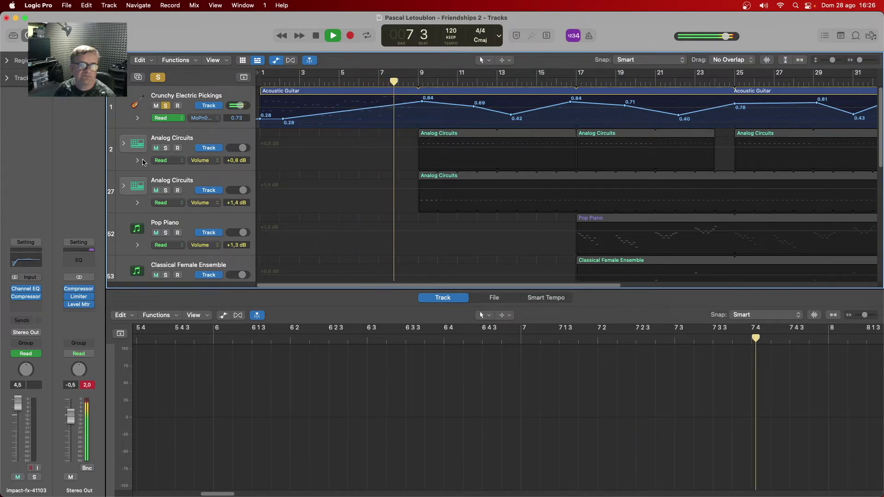
pyautogui.press('space')
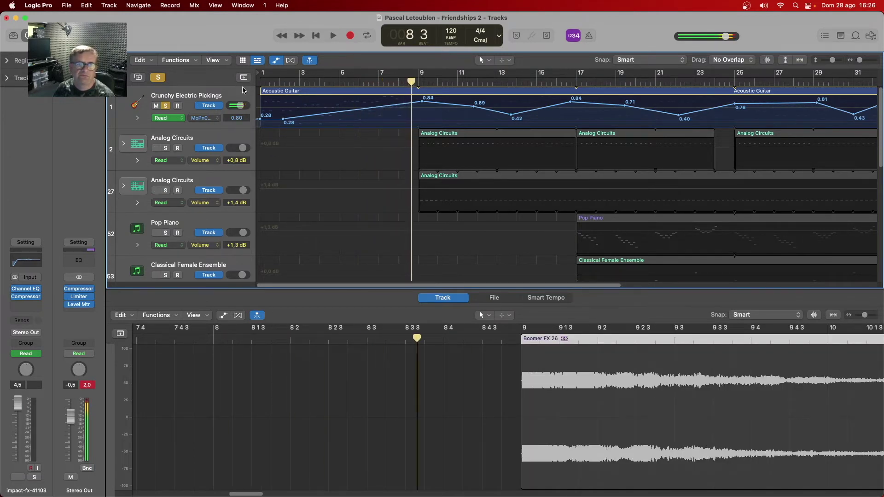
# Return the playhead to bar 2, select the Crunchy Electric Pickings track, and open its Sculpture instrument
pyautogui.click(283, 83)
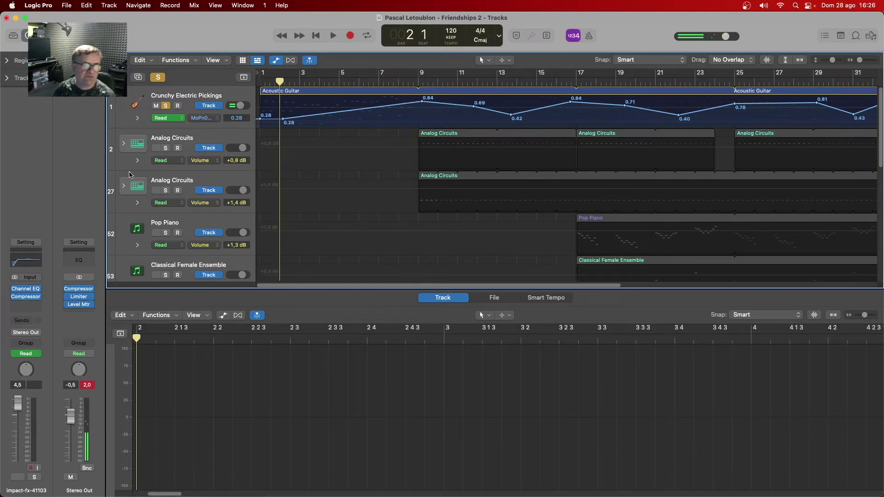
pyautogui.click(188, 96)
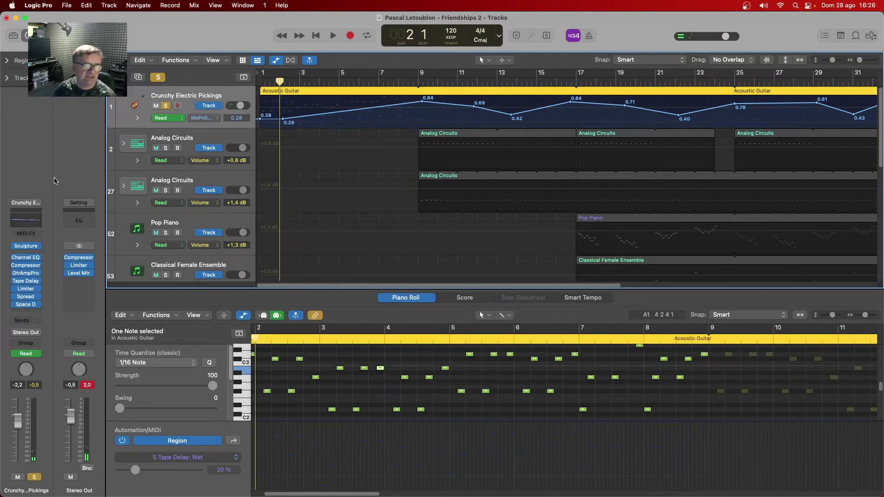
pyautogui.click(27, 247)
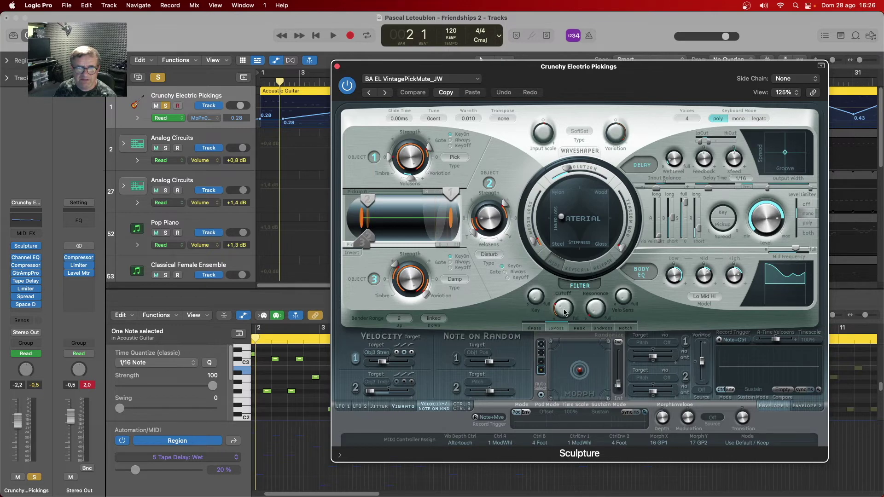
# Move the Sculpture window clear of the automation lane, play the soloed track from bar 2 to bar 13, and close the instrument
pyautogui.moveTo(415, 68)
pyautogui.mouseDown()
pyautogui.moveTo(449, 72)
pyautogui.moveTo(537, 197)
pyautogui.moveTo(411, 156)
pyautogui.mouseUp()
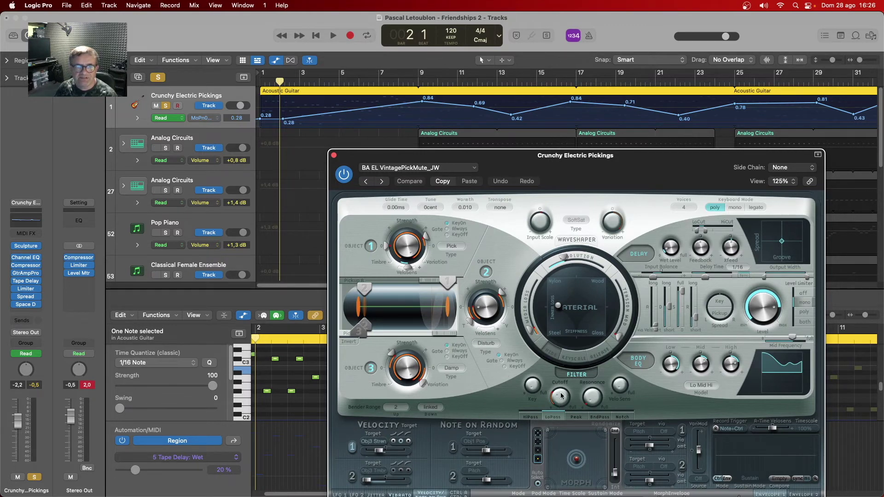
pyautogui.press('space')
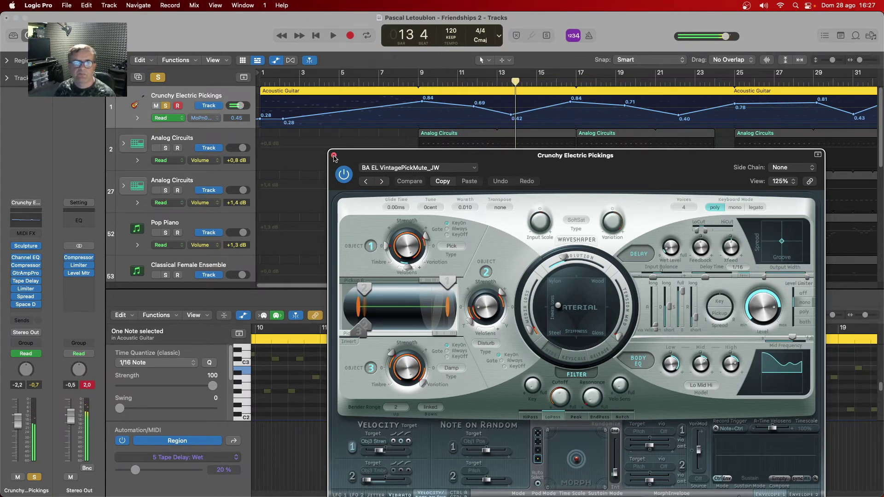
pyautogui.click(334, 156)
# Unsolo the Crunchy Electric Pickings track and play the full mix from the project start with the Piano Roll hidden
pyautogui.click(166, 106)
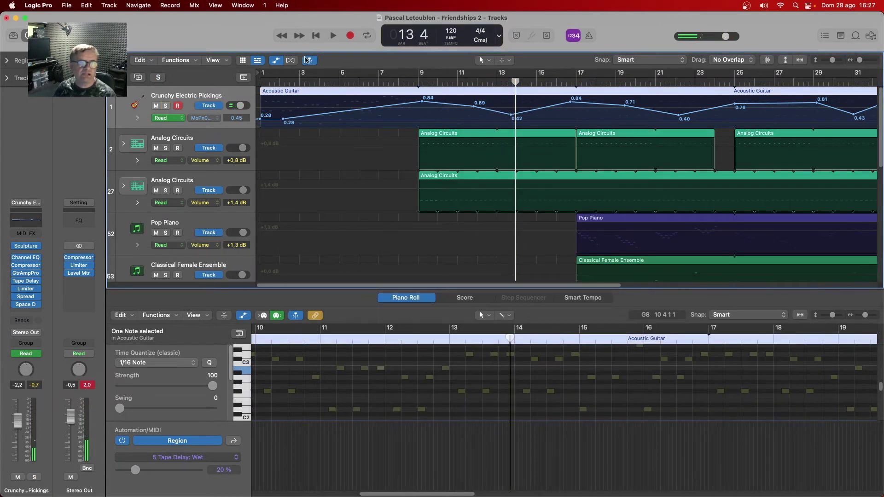
pyautogui.click(316, 37)
pyautogui.click(331, 37)
pyautogui.press('e')
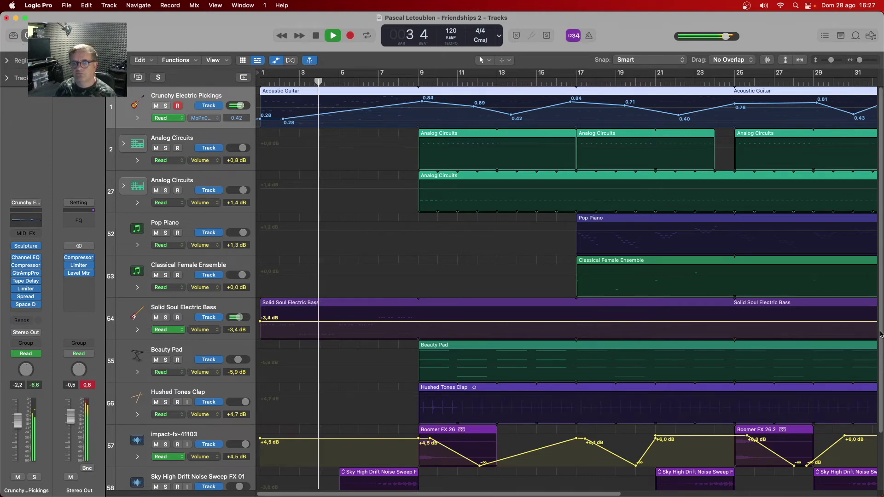
# Follow the full arrangement's playback across all tracks to the last regions and stop at bar 53
pyautogui.moveTo(880, 334); pyautogui.dragTo(880, 342)
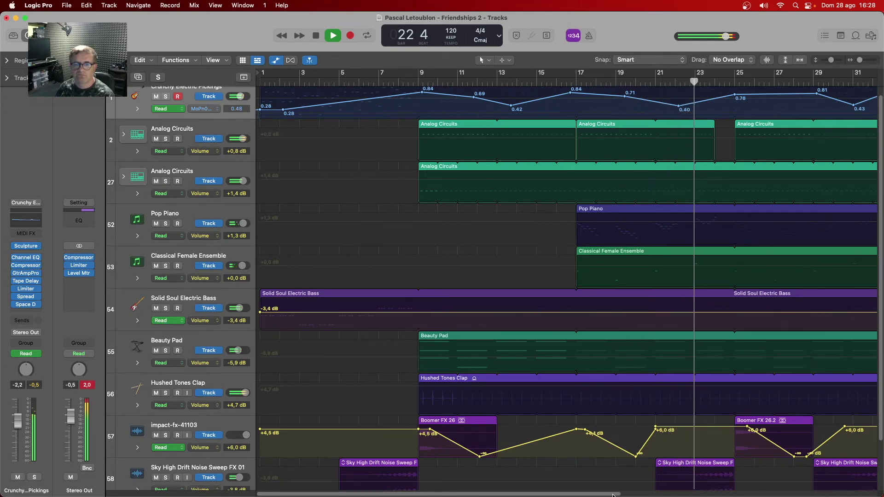
pyautogui.moveTo(622, 495); pyautogui.dragTo(755, 495)
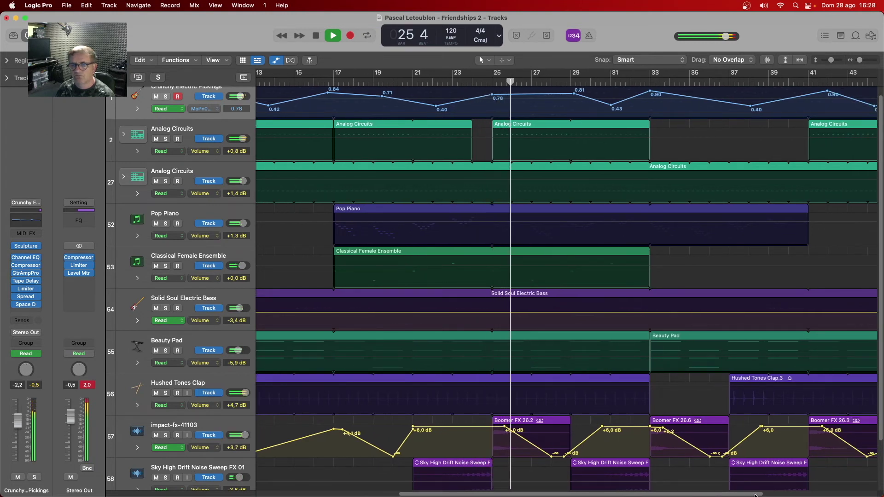
pyautogui.moveTo(756, 495); pyautogui.dragTo(796, 493)
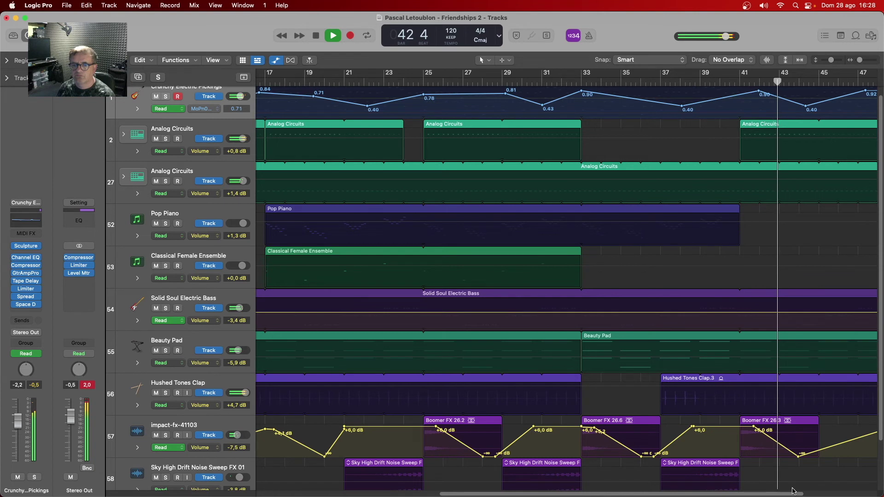
pyautogui.hscroll(2, 811, 495)
pyautogui.hscroll(5, 811, 495)
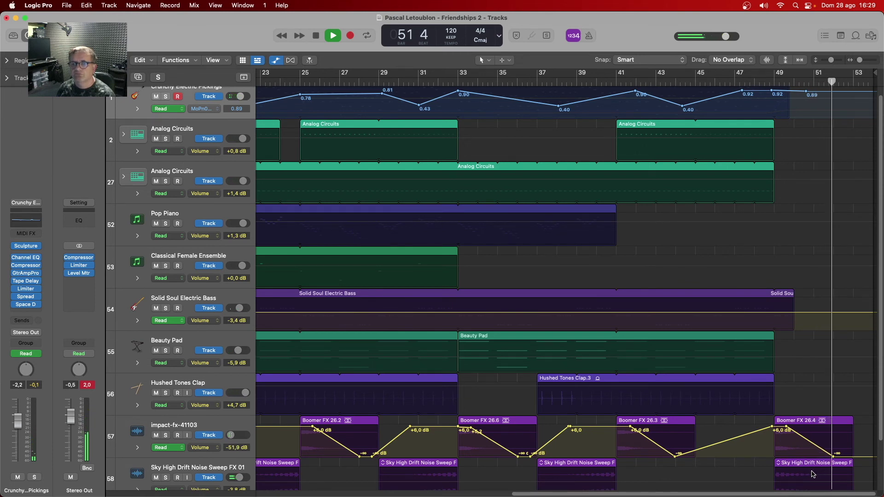
pyautogui.click(316, 37)
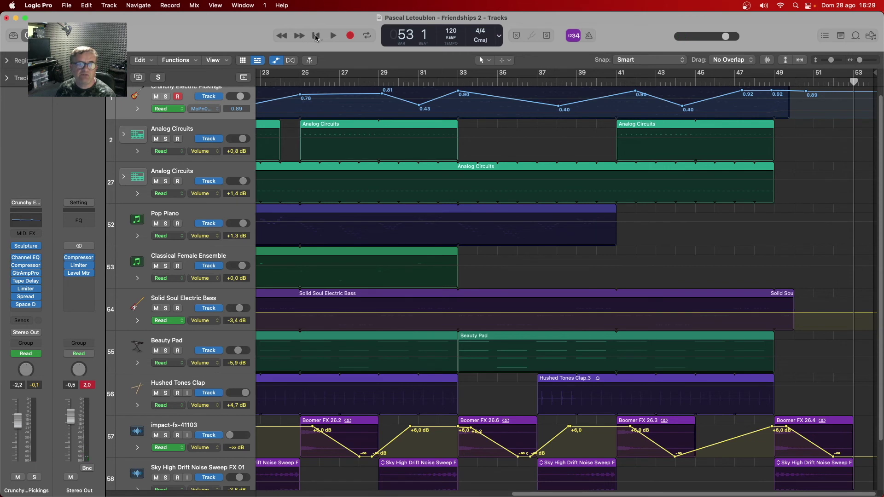